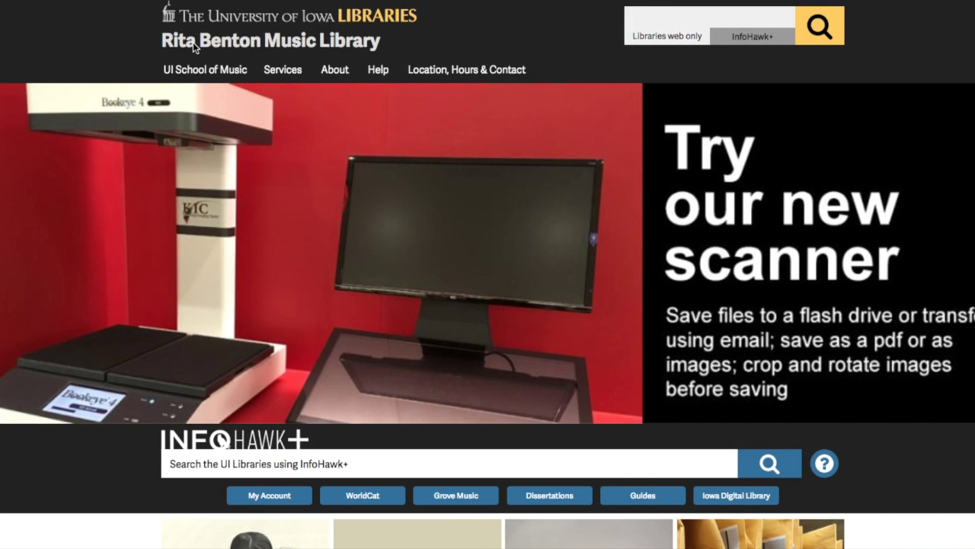
# Step: Download Course-Reserves-Form.xlsx from the Iowa Libraries Course Reserves page and open it in Excel
pyautogui.moveTo(274, 70)
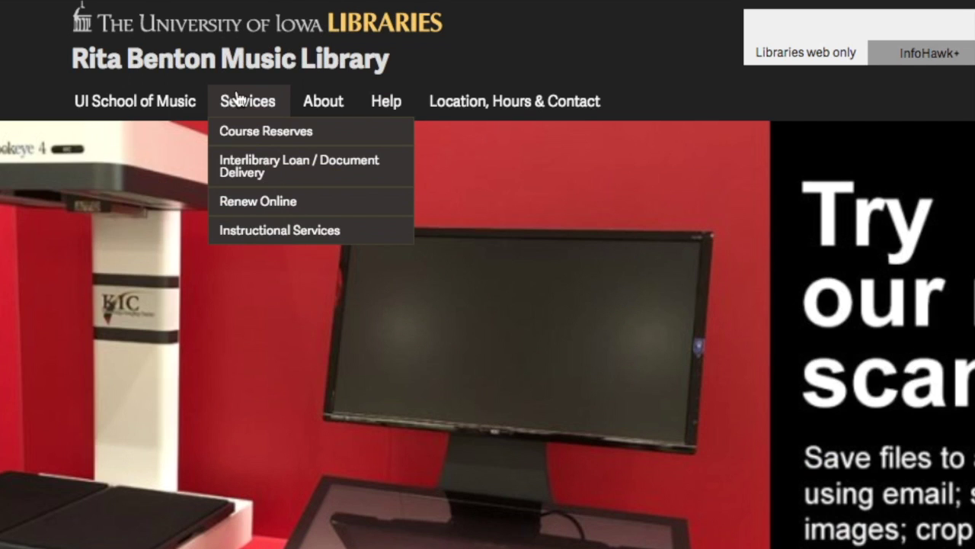
pyautogui.click(240, 131)
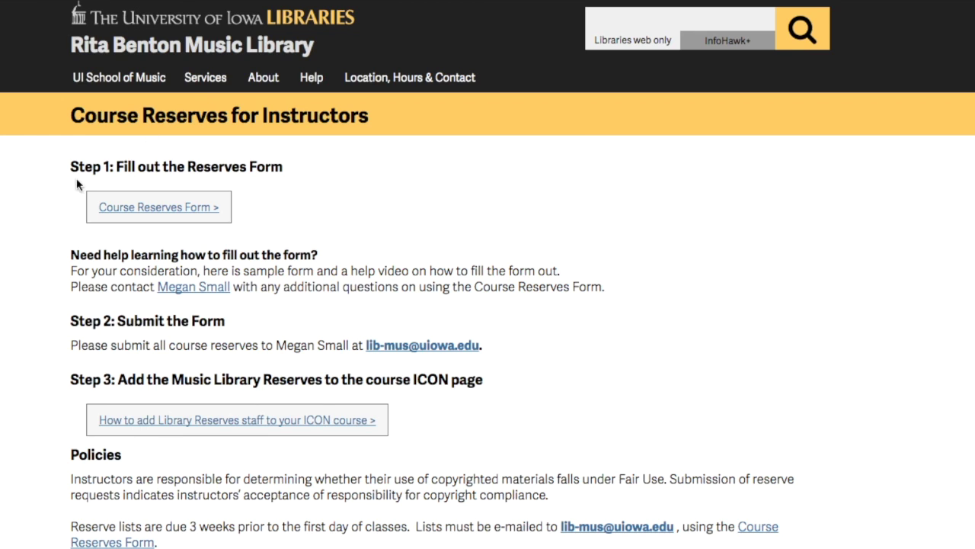
pyautogui.click(154, 217)
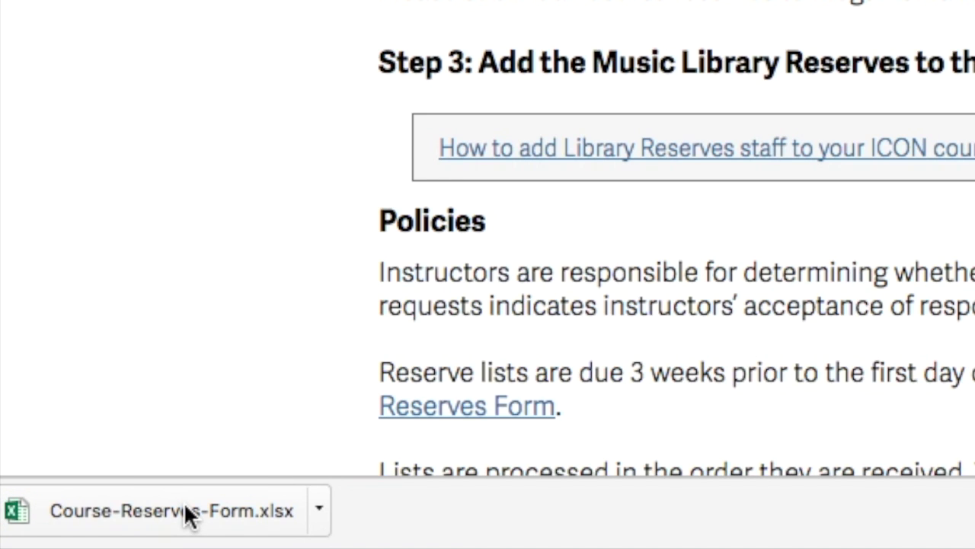
pyautogui.click(188, 516)
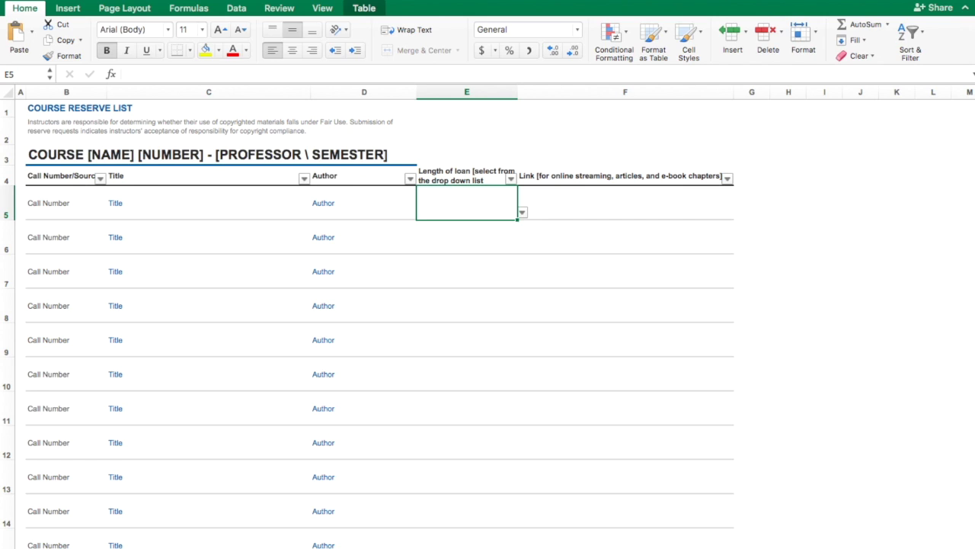
pyautogui.click(155, 160)
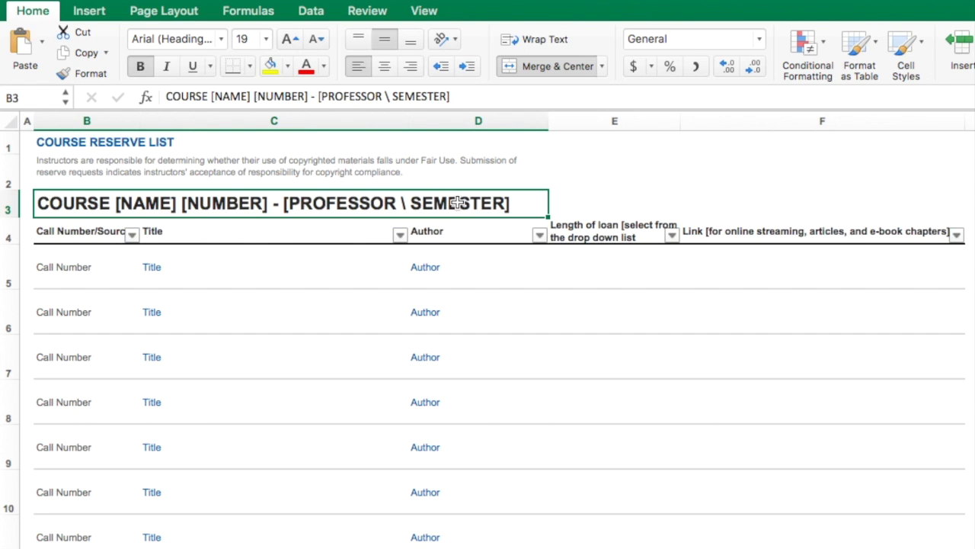
pyautogui.click(72, 232)
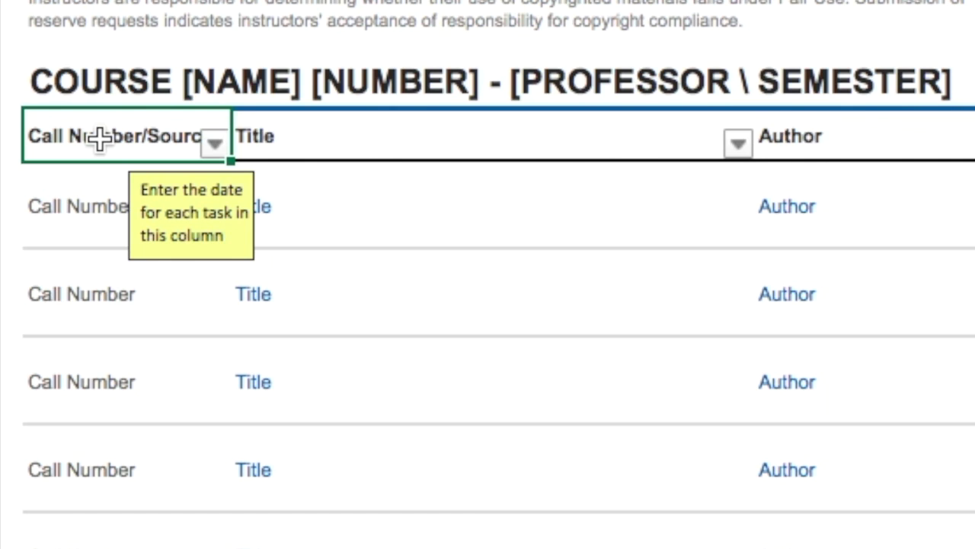
pyautogui.press('Tab')
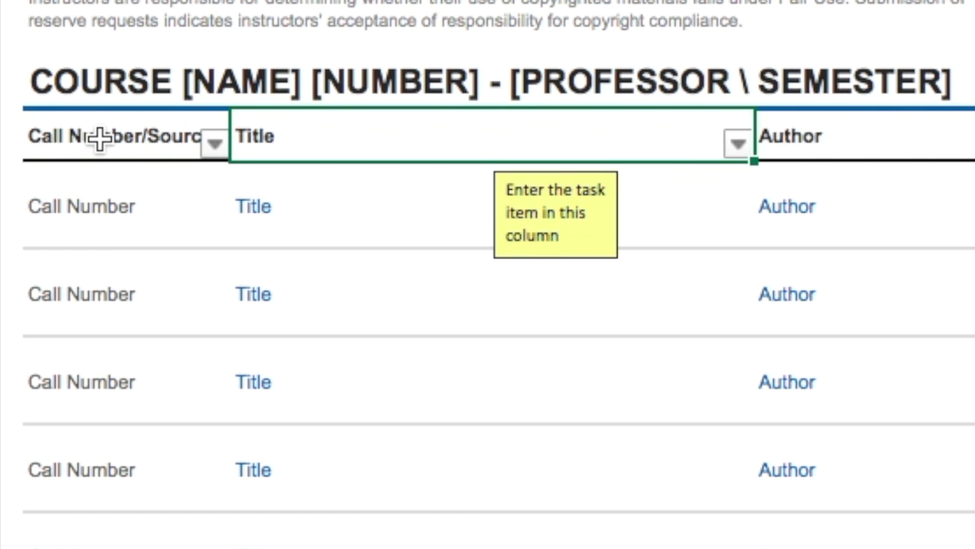
pyautogui.press('Tab')
pyautogui.press('Tab')
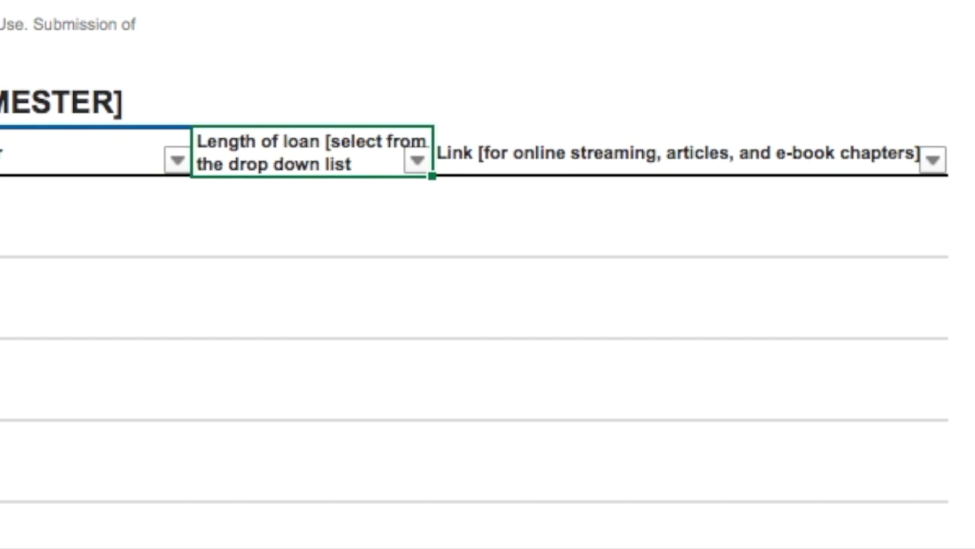
pyautogui.click(366, 218)
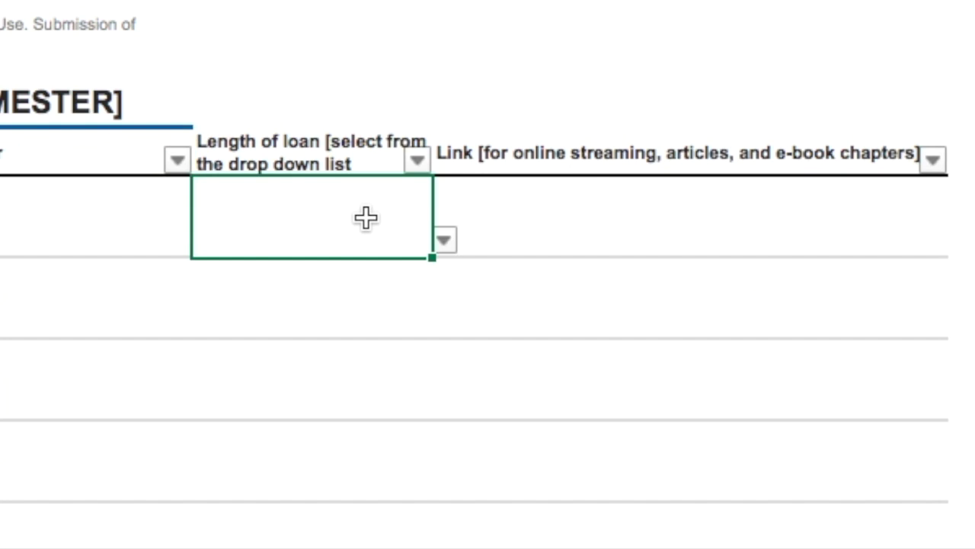
pyautogui.click(445, 240)
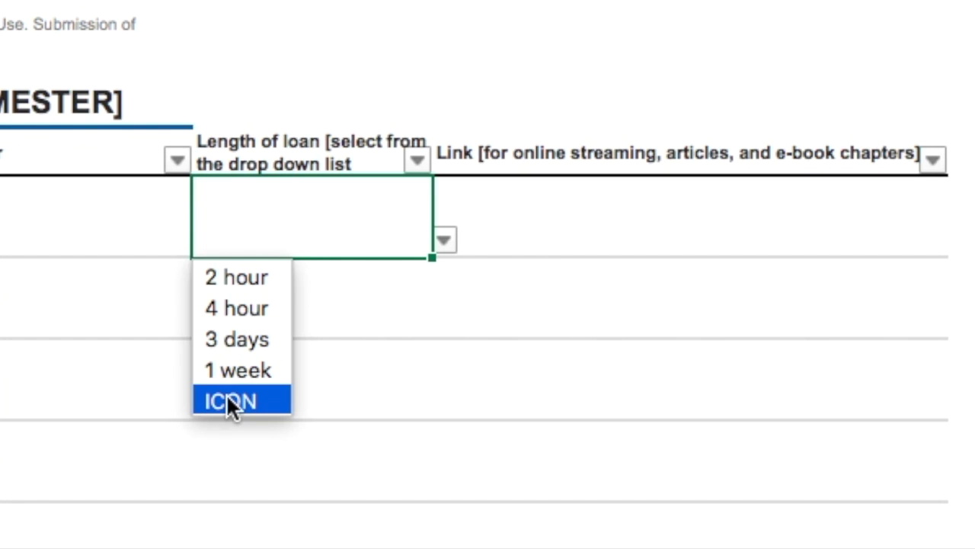
pyautogui.press('Escape')
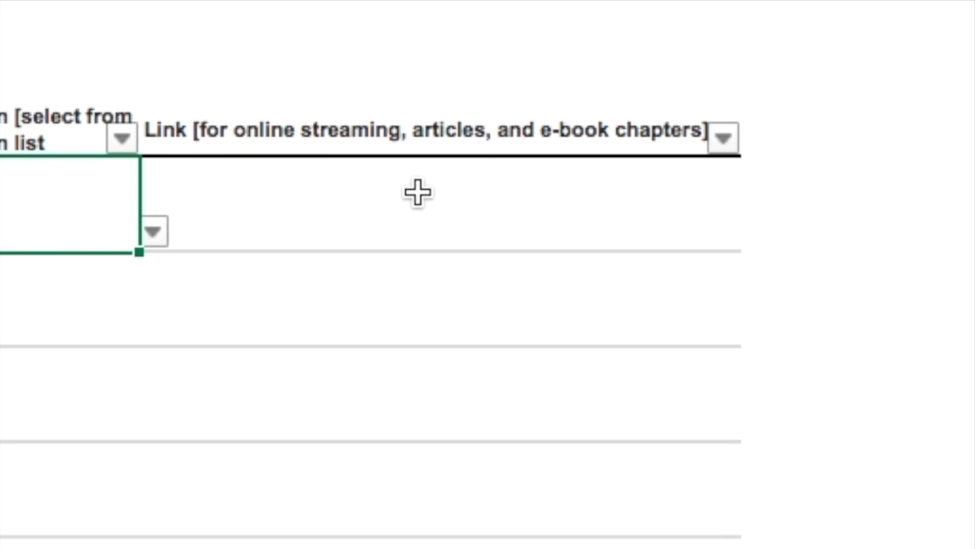
pyautogui.click(417, 192)
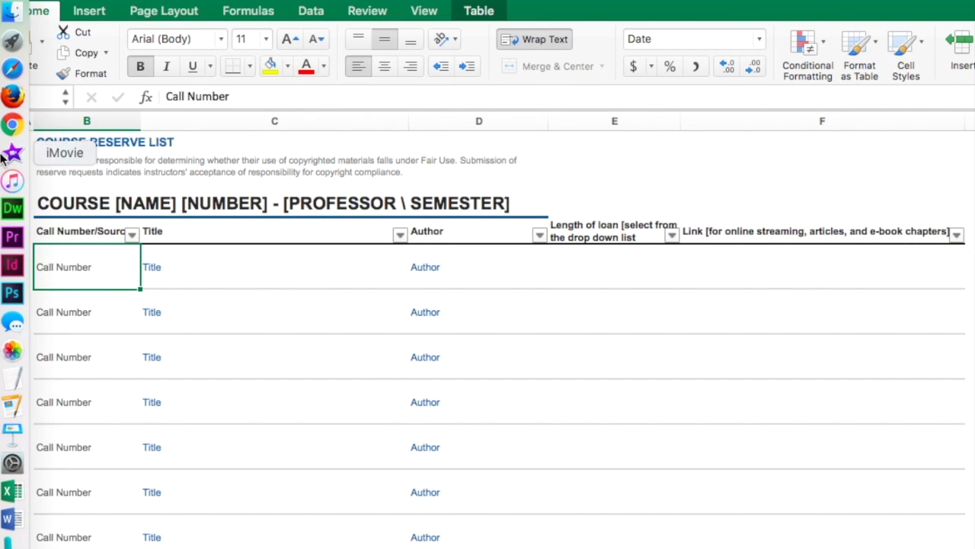
# Step: Open the full InfoHawk+ record for 'Brahms and his four symphonies.' and copy its title
pyautogui.click(11, 124)
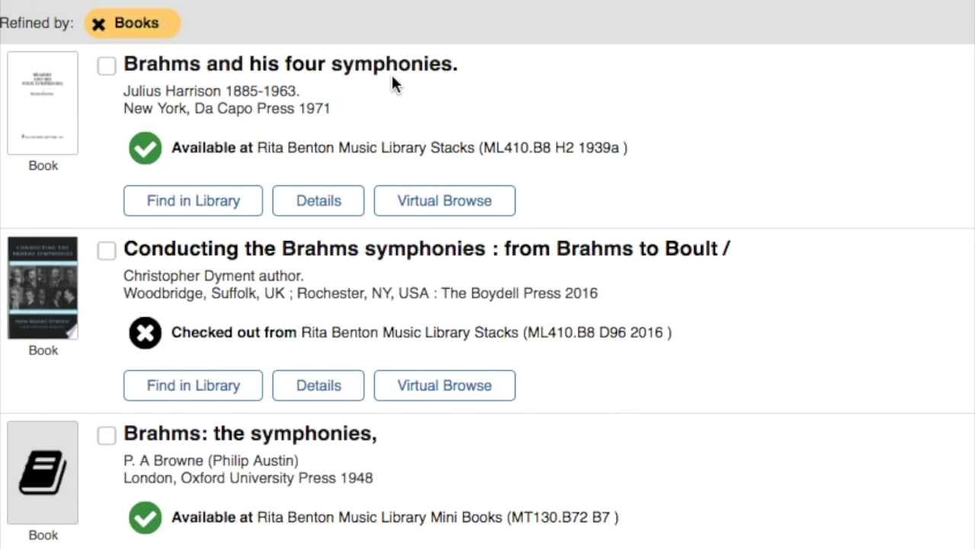
pyautogui.click(323, 201)
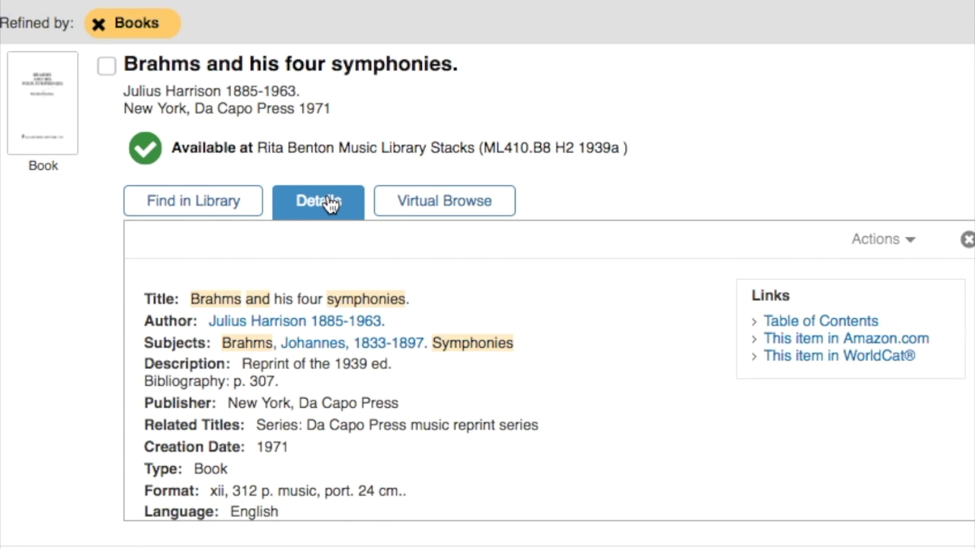
pyautogui.moveTo(429, 302); pyautogui.dragTo(190, 298)
pyautogui.press('super+c')
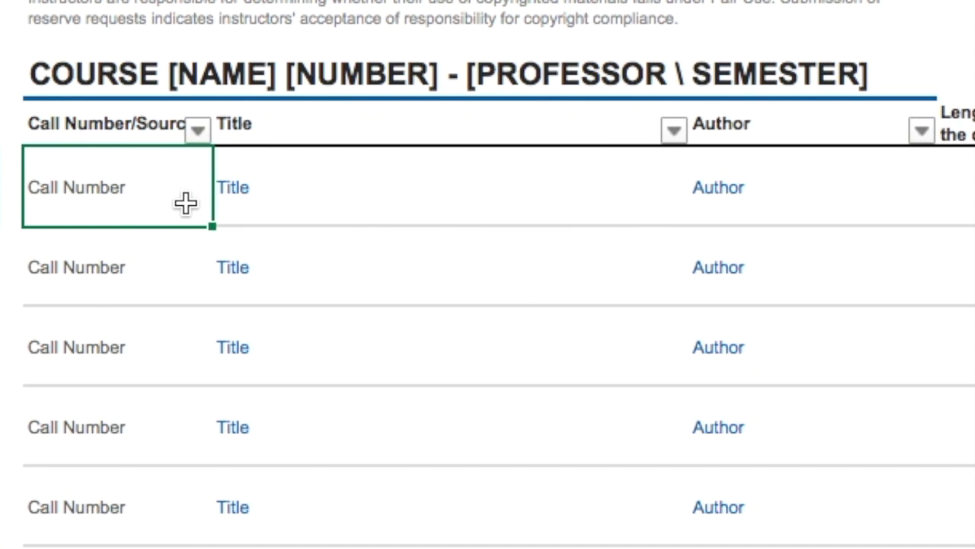
# Step: Paste the title 'Brahms and his four symphonies.' and its author into the first row, matching formatting
pyautogui.click(317, 193)
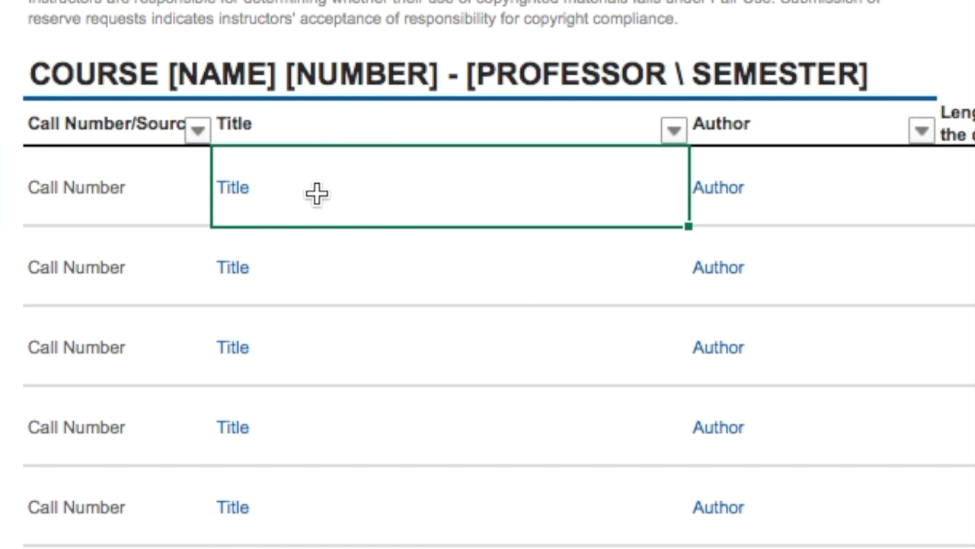
pyautogui.press('super+v')
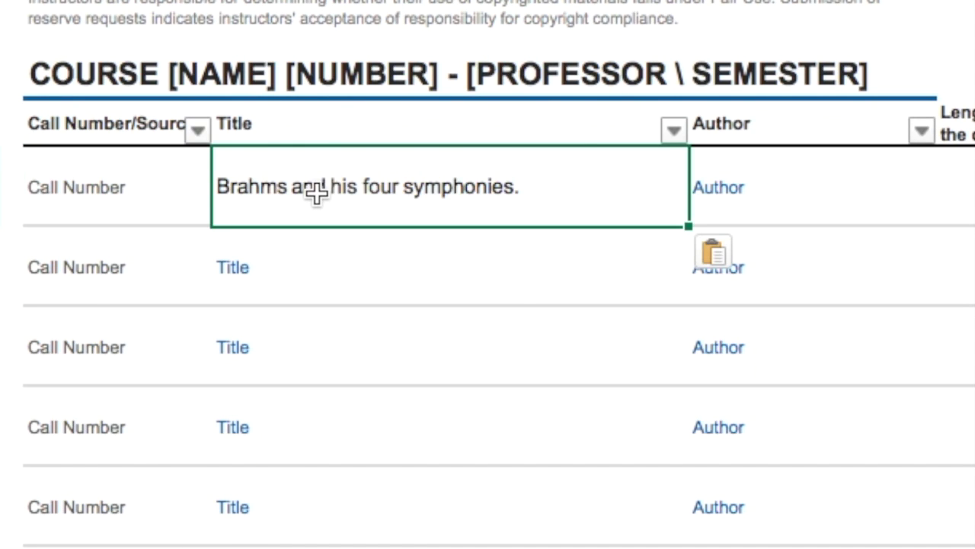
pyautogui.click(731, 252)
pyautogui.click(761, 316)
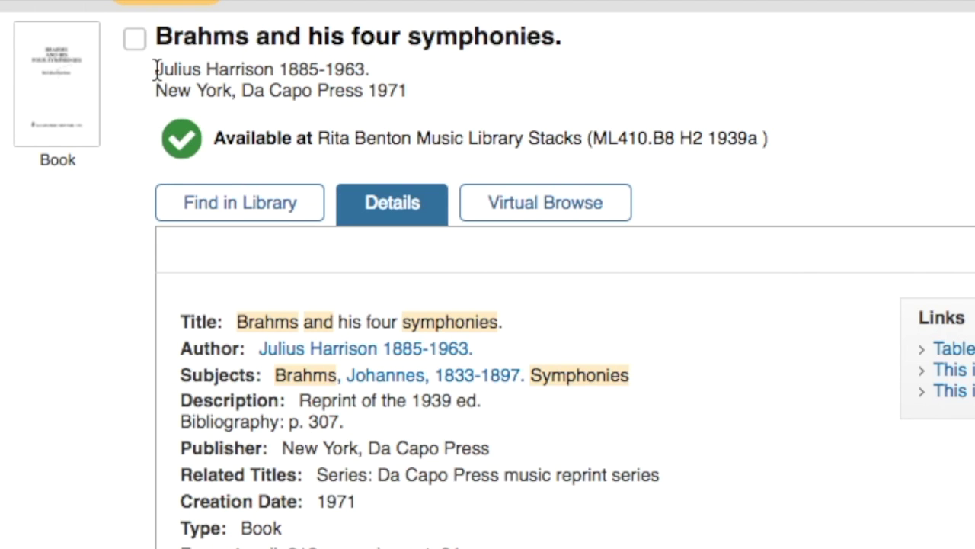
pyautogui.moveTo(154, 68); pyautogui.dragTo(371, 67)
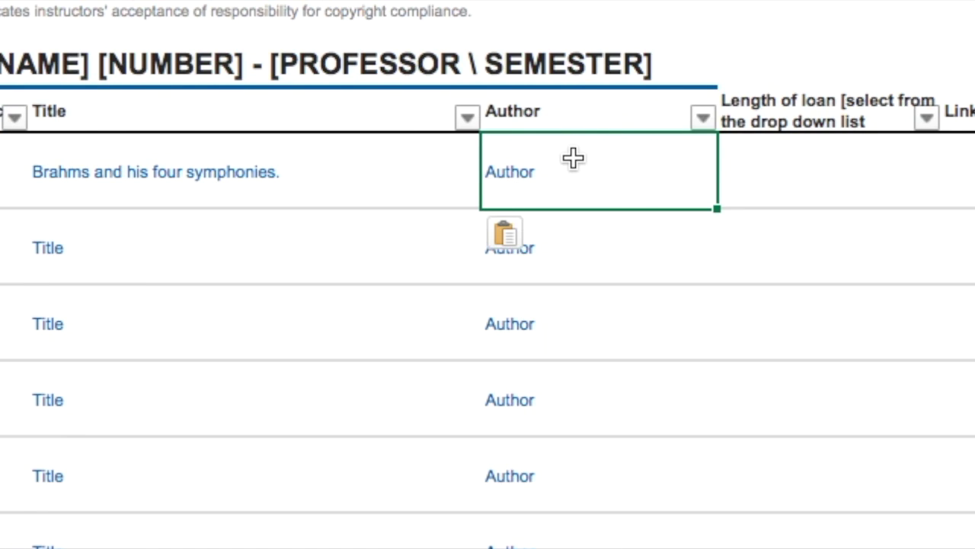
pyautogui.write('Julius Harrison 1885-1963.')
pyautogui.click(736, 231)
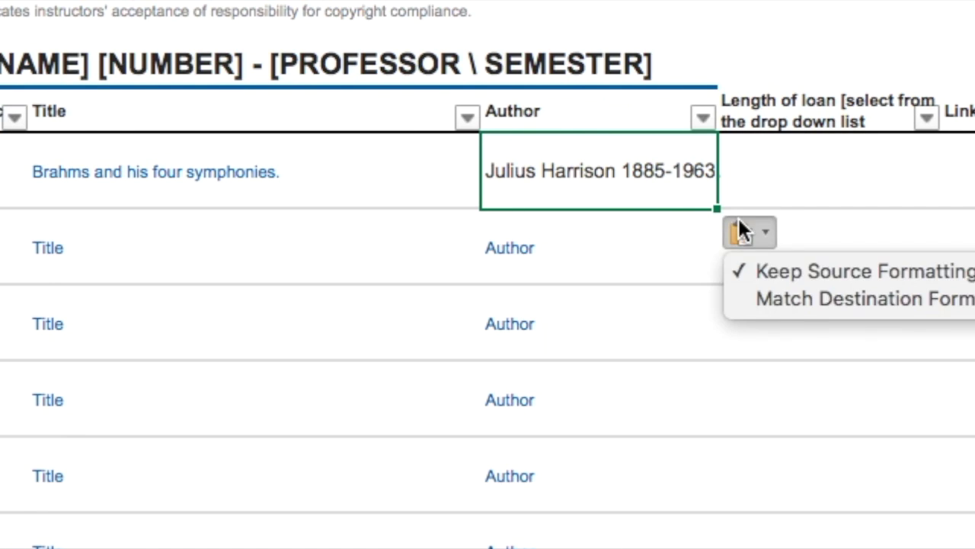
pyautogui.click(792, 295)
# Step: Paste call number ML410.B8 H2 1939a into the first row and set loan length to 2 hour
pyautogui.click(13, 171)
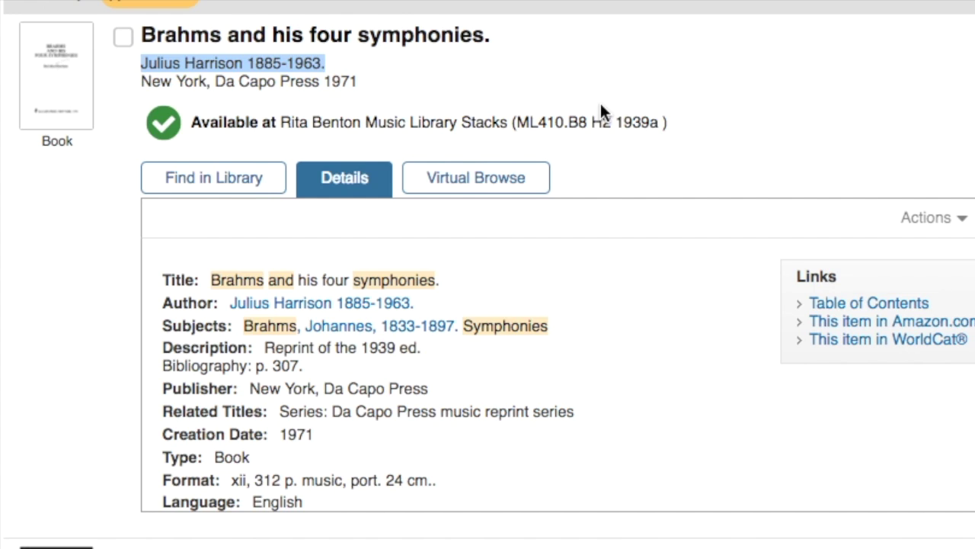
pyautogui.moveTo(658, 122); pyautogui.dragTo(523, 122)
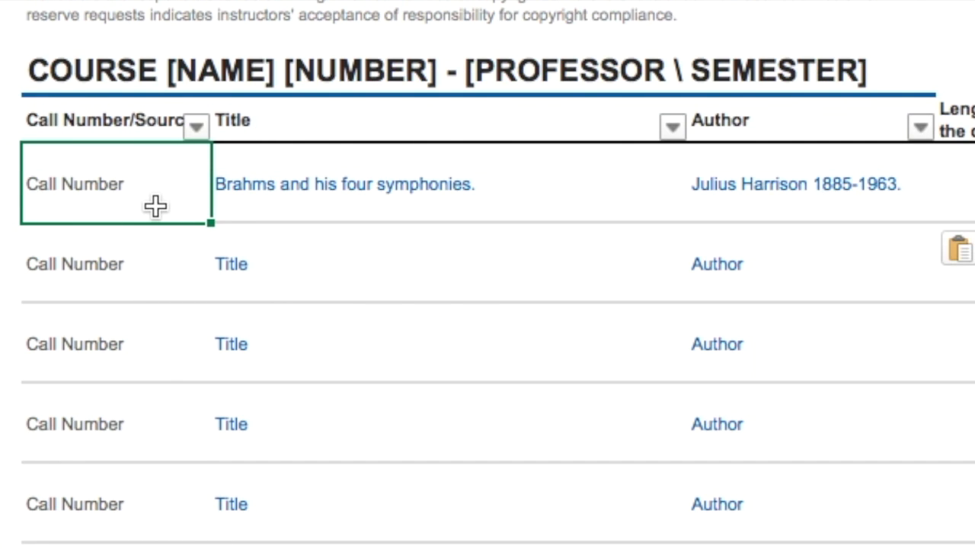
pyautogui.write('ML410.B8 H2 1939a')
pyautogui.click(263, 246)
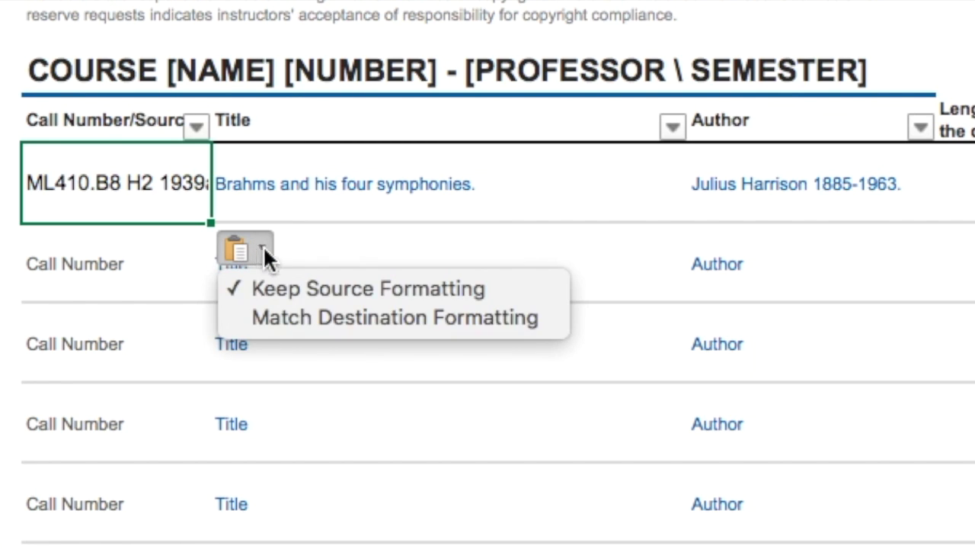
pyautogui.click(314, 316)
pyautogui.click(551, 150)
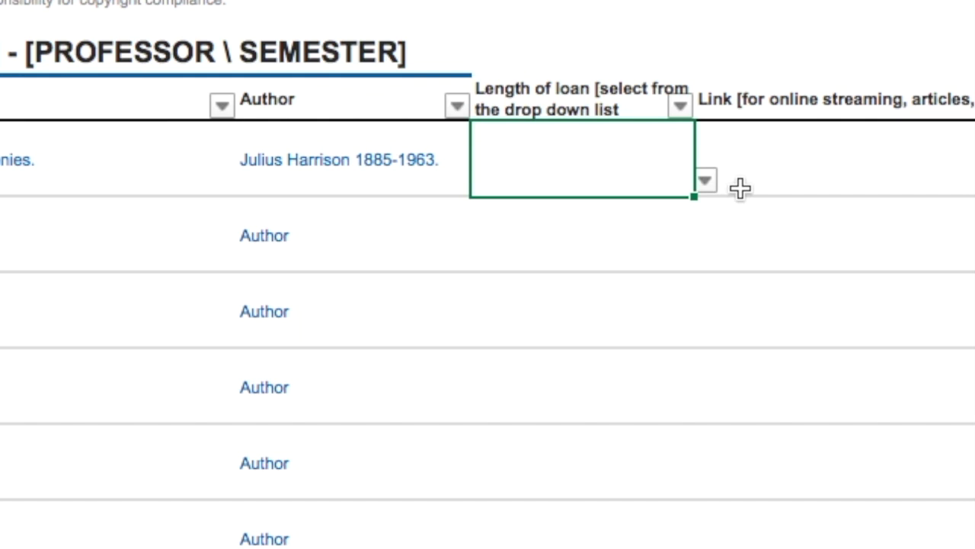
pyautogui.click(709, 181)
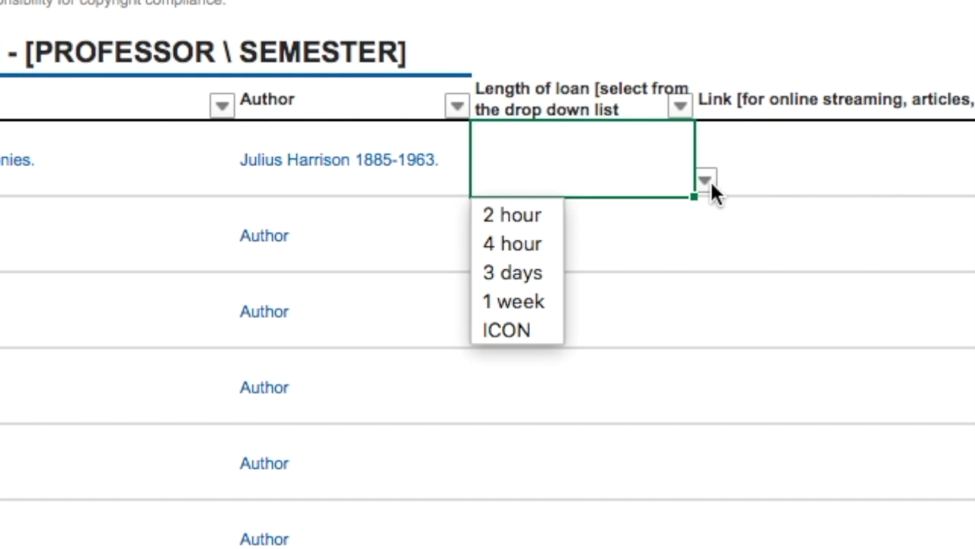
pyautogui.click(496, 216)
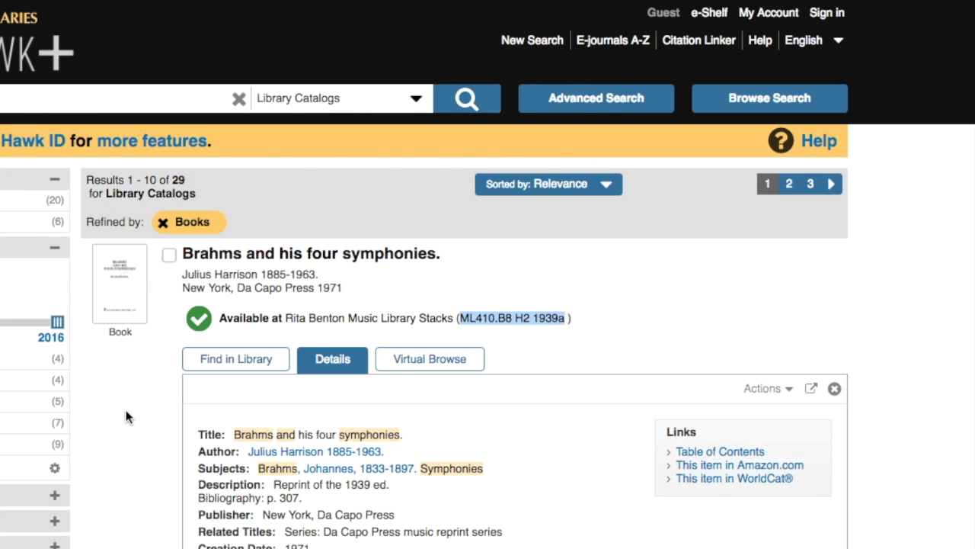
# Step: Show full-text online access for The Cambridge companion to Brahms and start typing its source
pyautogui.scroll(-2, 123, 409)
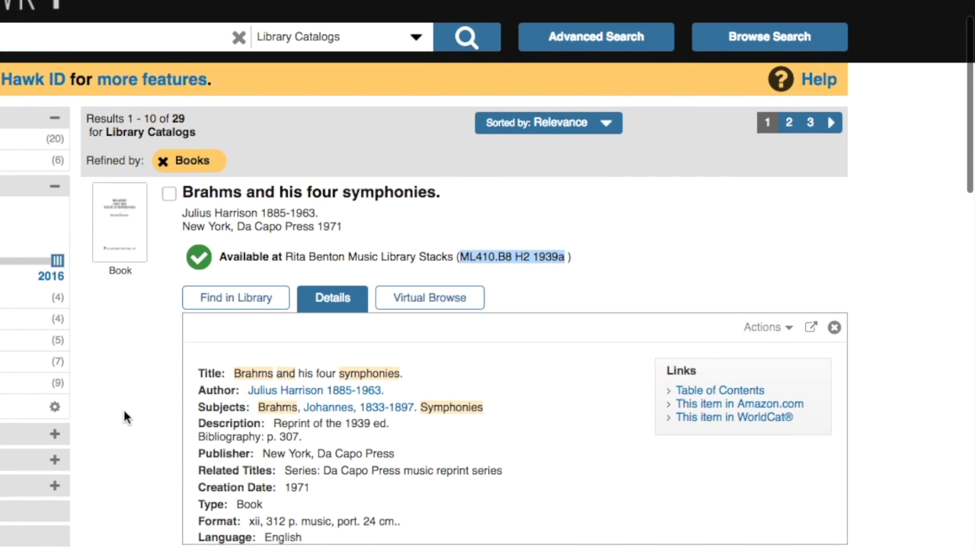
pyautogui.scroll(-15, 120, 390)
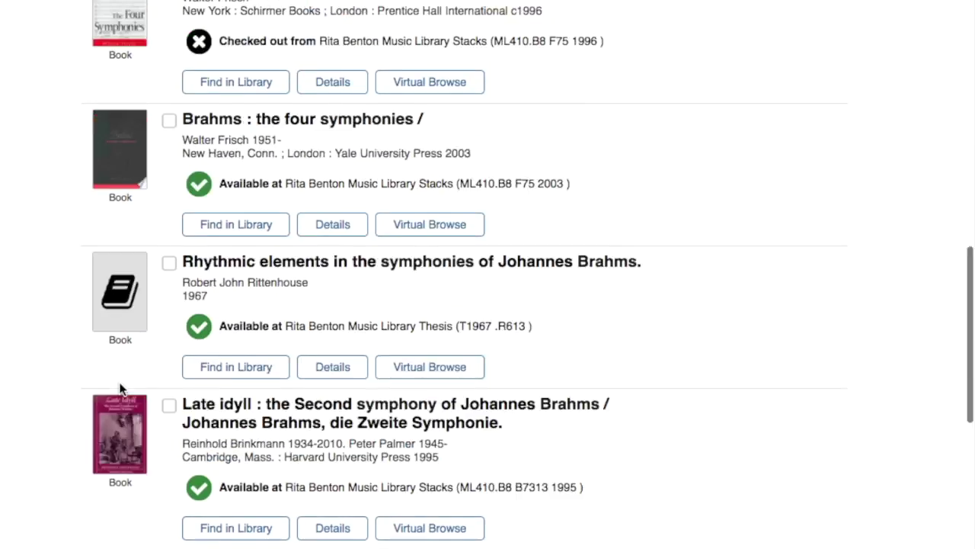
pyautogui.scroll(5, 119, 389)
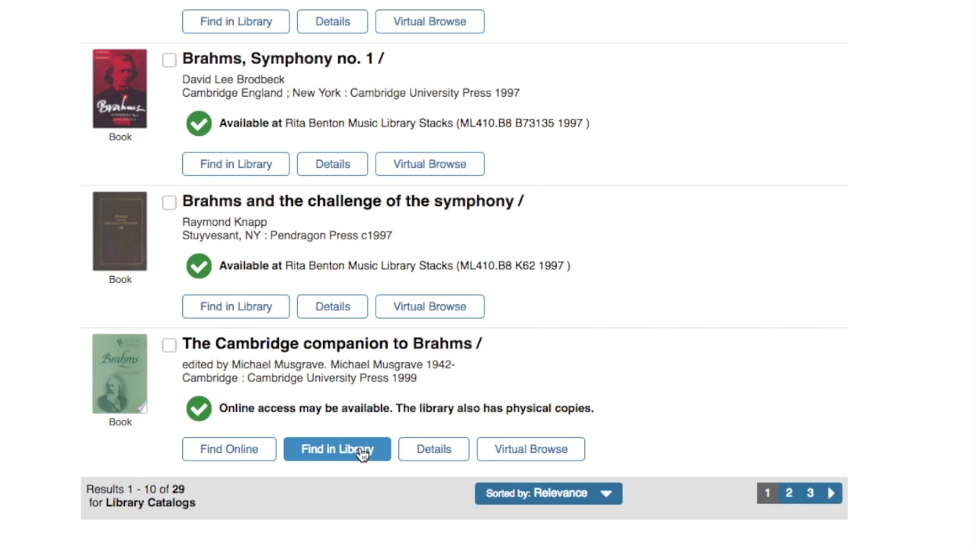
pyautogui.click(227, 455)
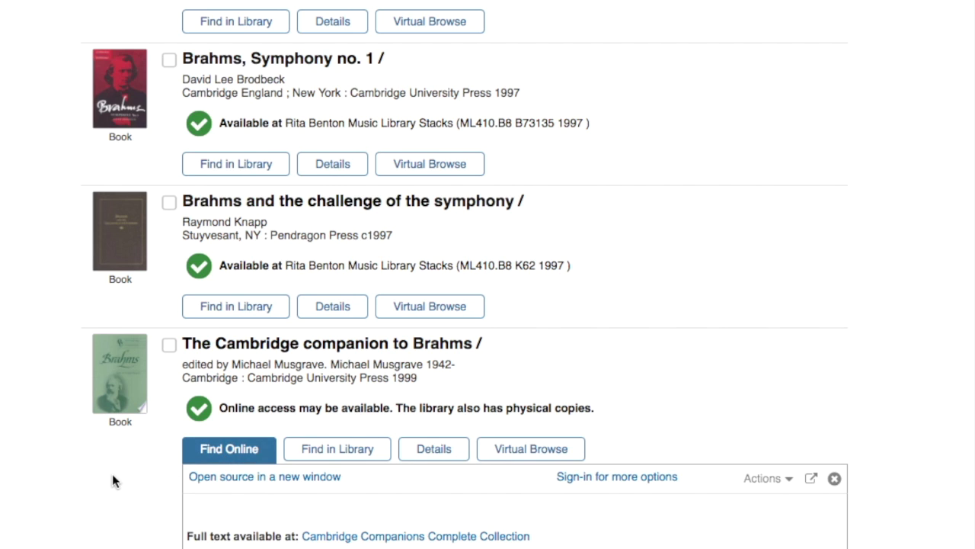
pyautogui.scroll(-3, 112, 473)
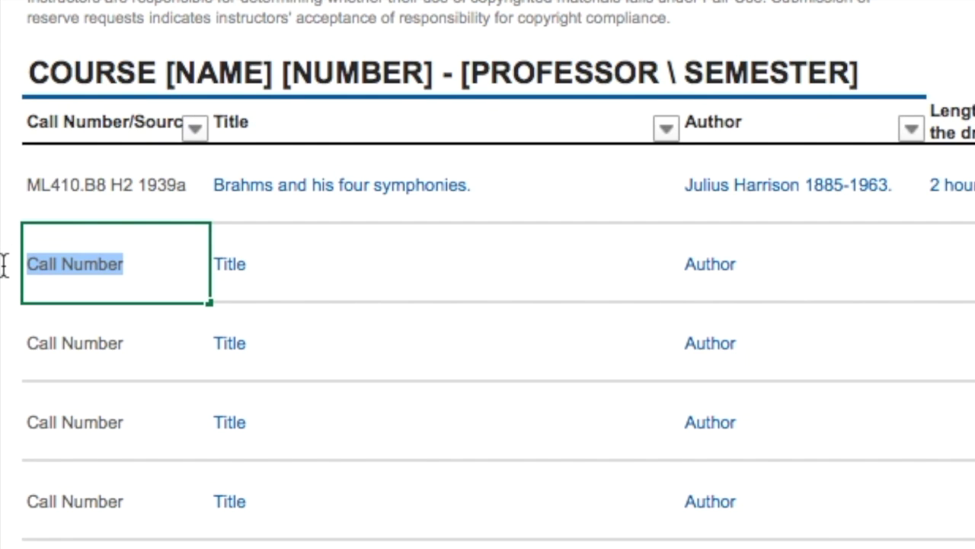
pyautogui.write('Cambr')
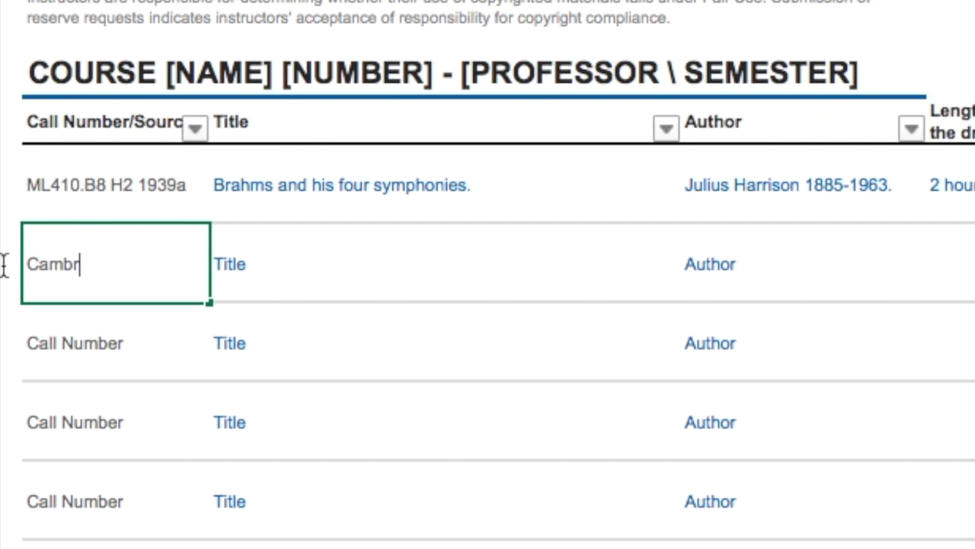
pyautogui.write('idge COmp')
# Step: Enter 'Cambridge Companions Collection' as the second entry's source and begin typing its Cambridge Companion title
pyautogui.press('BackSpace')
pyautogui.press('BackSpace')
pyautogui.press('BackSpace')
pyautogui.write('ompanions ')
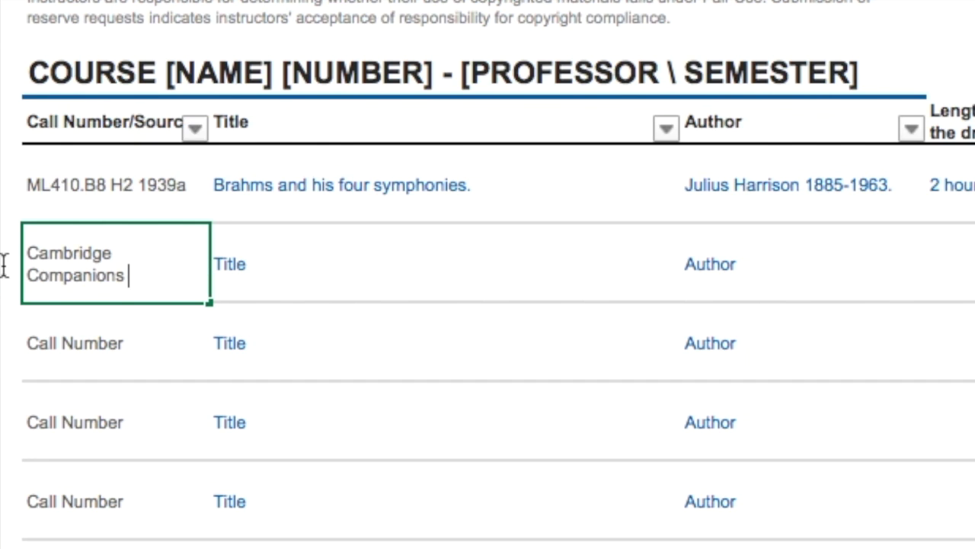
pyautogui.write('Collection')
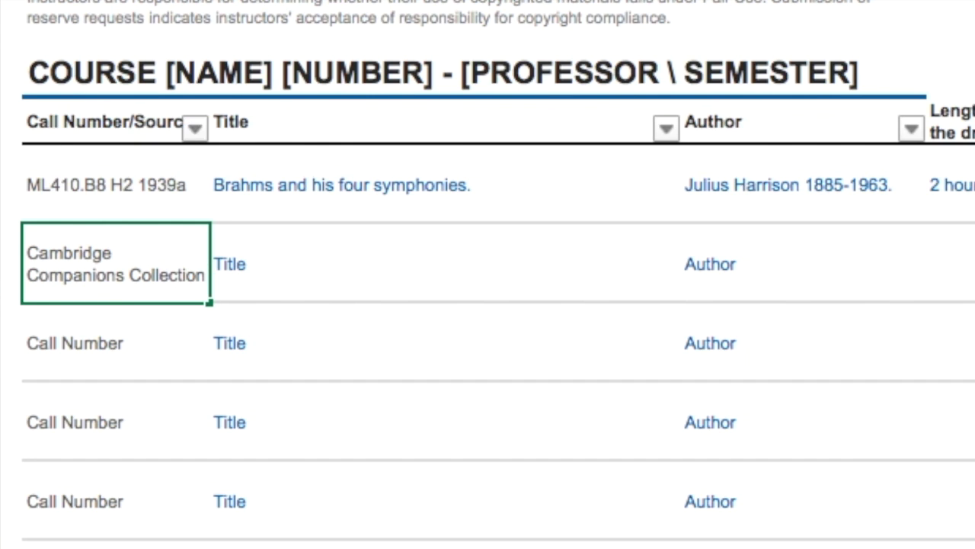
pyautogui.moveTo(4, 81)
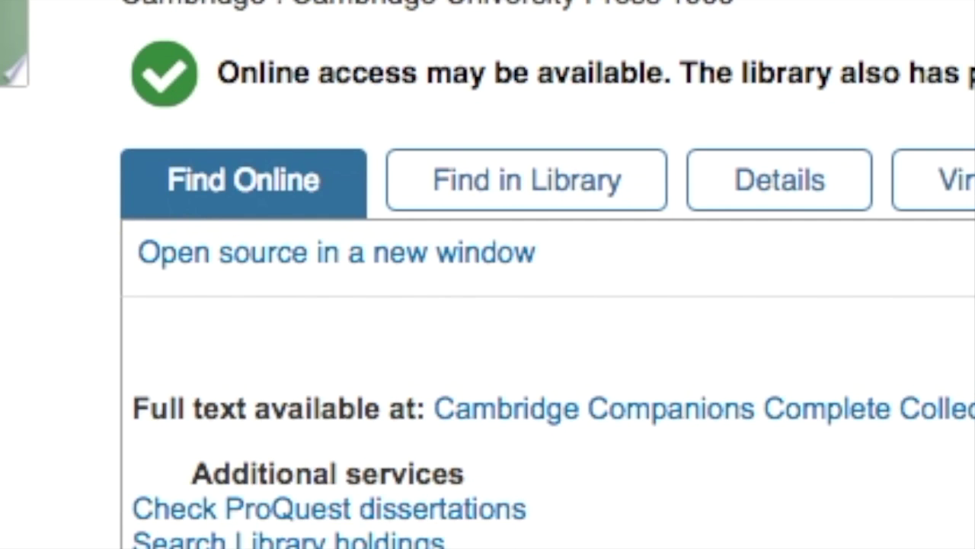
pyautogui.write('Cambridge C')
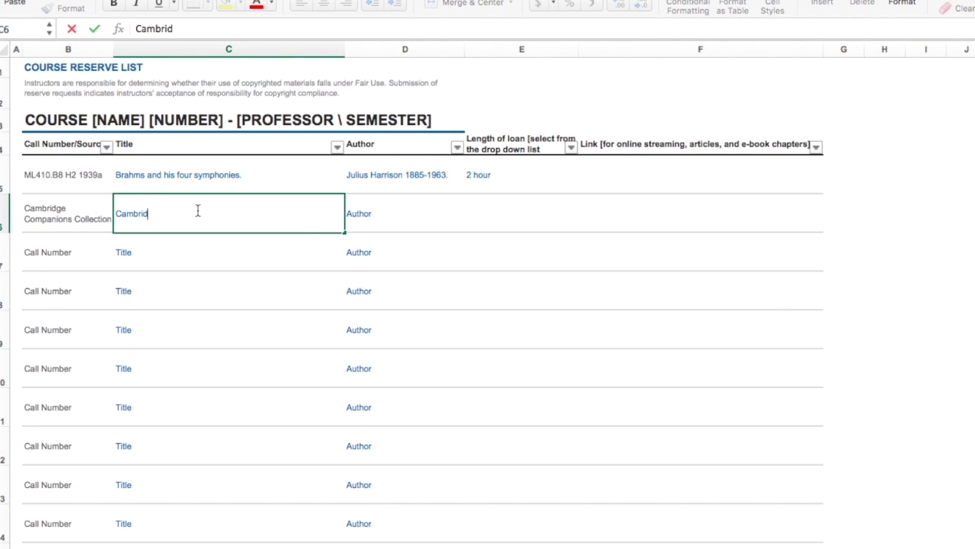
pyautogui.write('ompanion to B')
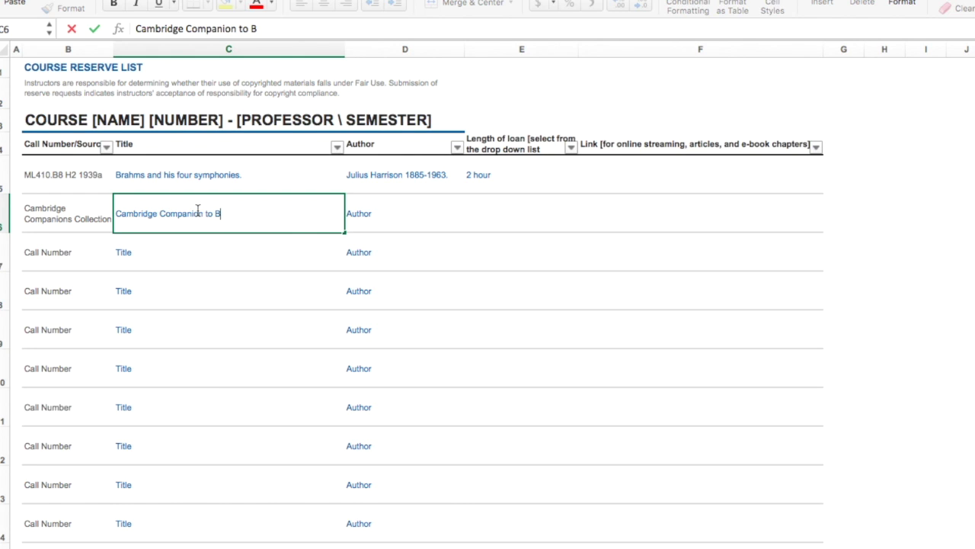
pyautogui.write('rahmes')
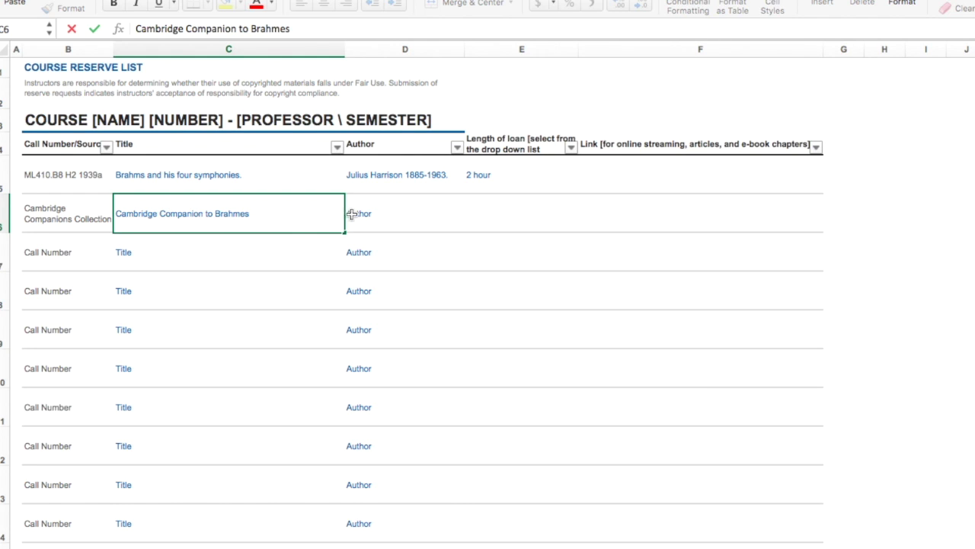
# Step: Fix the title to 'Cambridge Companion to Brahms' and paste the editor credit as author, matching formatting
pyautogui.press('BackSpace')
pyautogui.press('BackSpace')
pyautogui.write('s')
pyautogui.moveTo(15, 196)
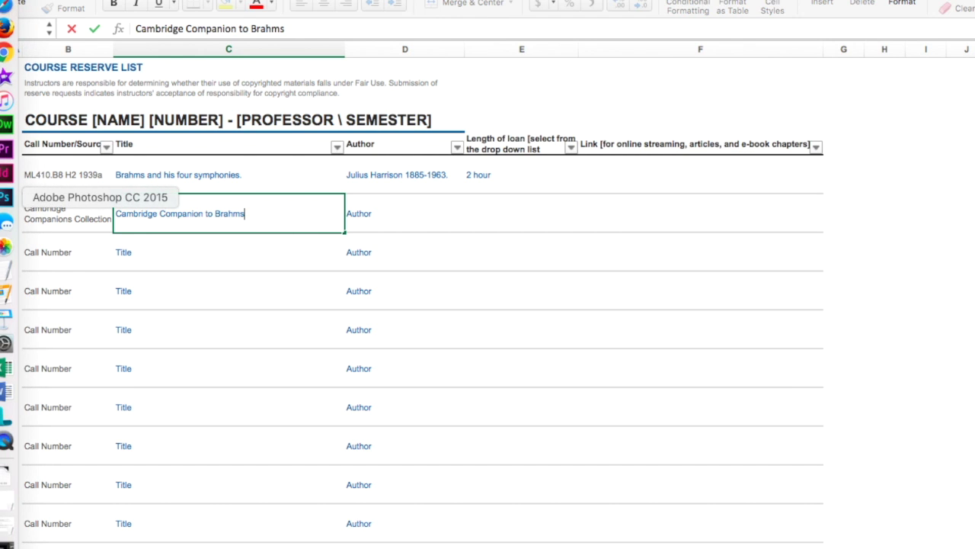
pyautogui.click(6, 52)
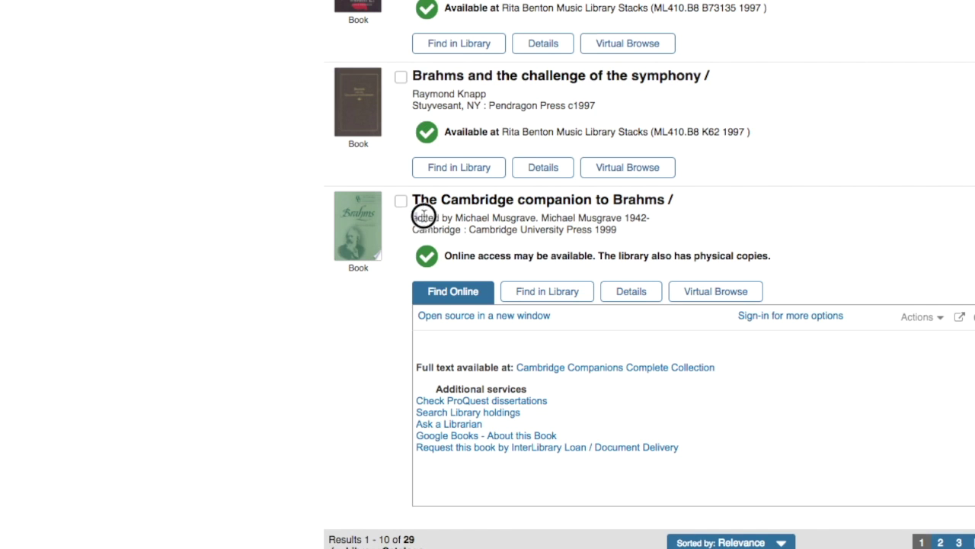
pyautogui.moveTo(412, 217); pyautogui.dragTo(537, 218)
pyautogui.press('super+c')
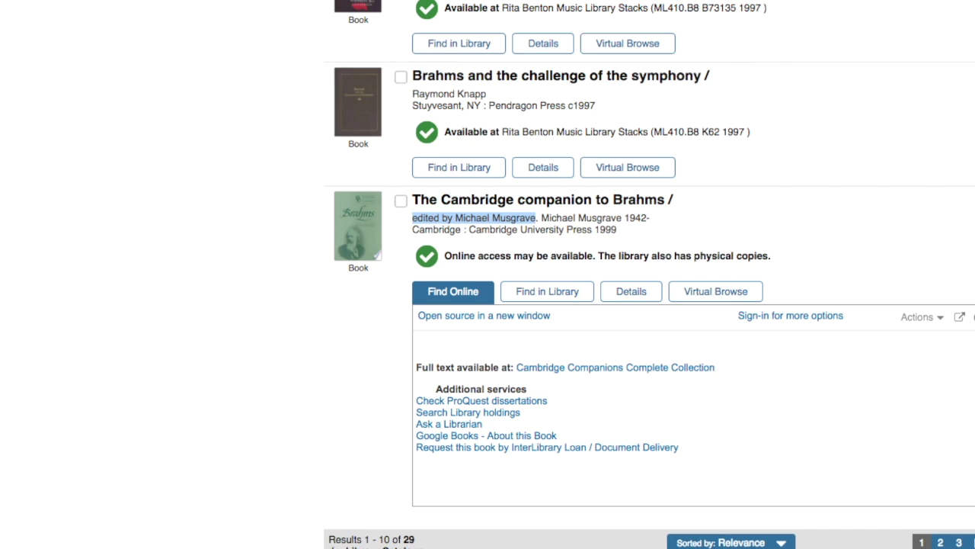
pyautogui.moveTo(6, 293)
pyautogui.click(6, 367)
pyautogui.click(416, 216)
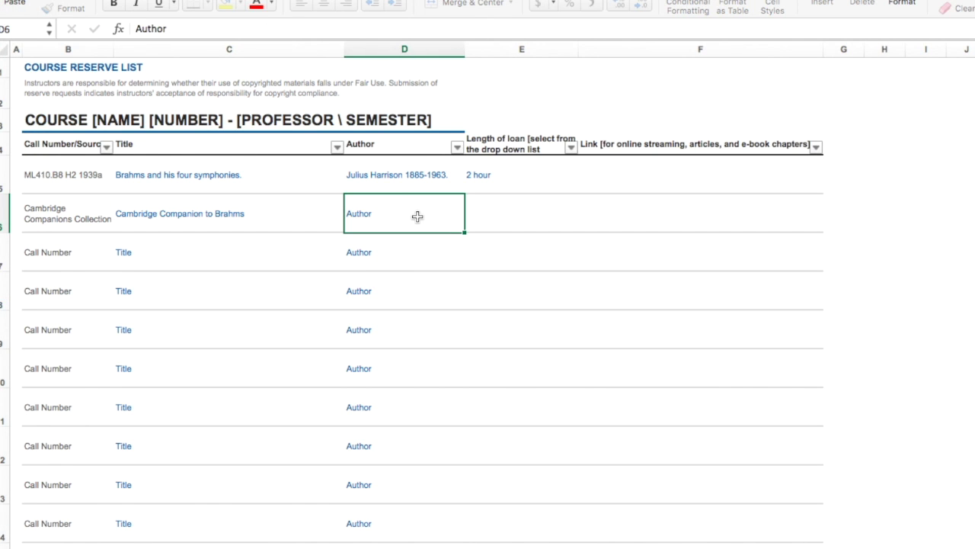
pyautogui.press('super+v')
pyautogui.click(486, 244)
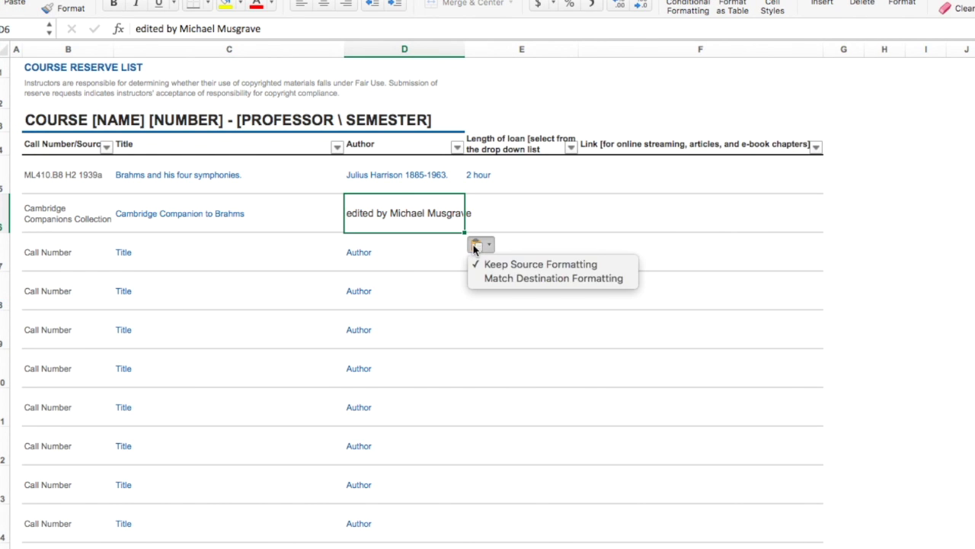
pyautogui.click(494, 279)
# Step: Set the second entry's loan length to ICON
pyautogui.click(509, 217)
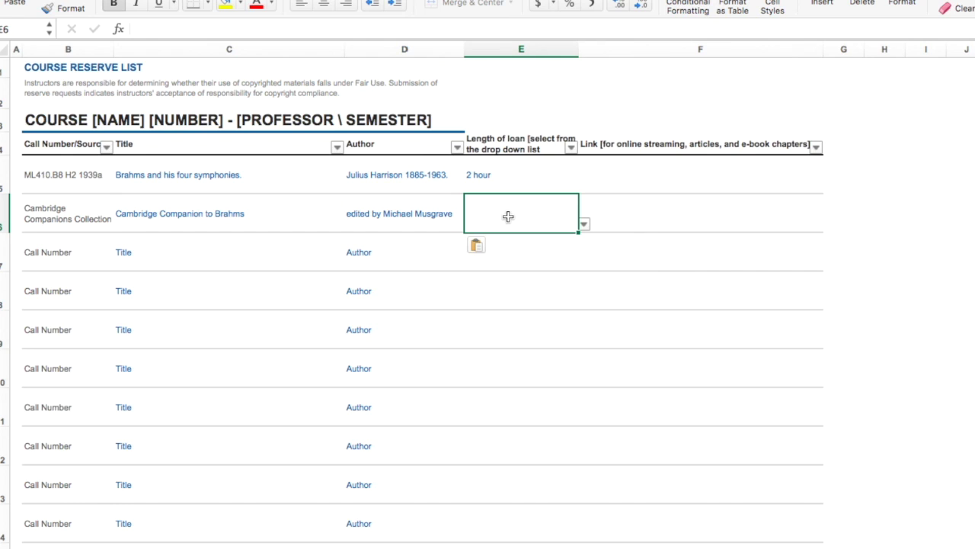
pyautogui.click(583, 225)
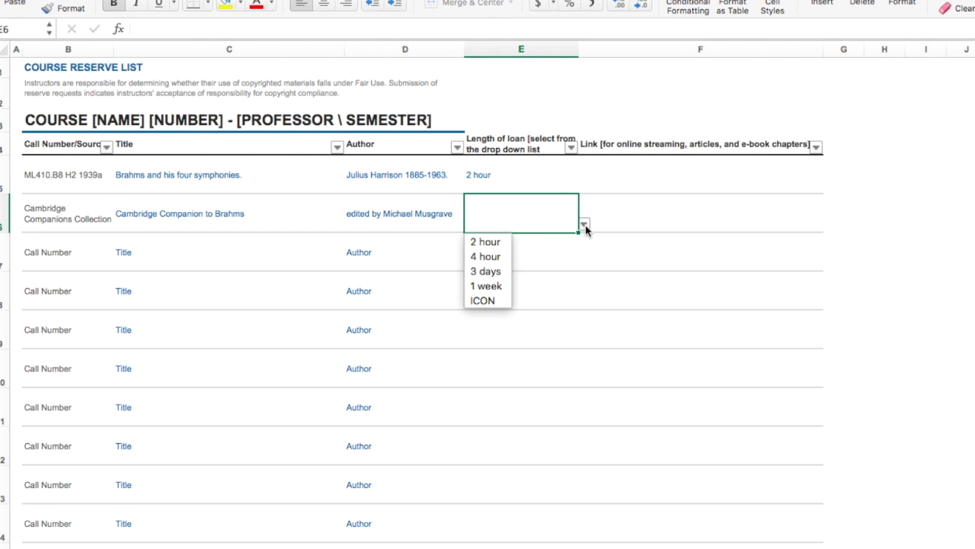
pyautogui.click(484, 300)
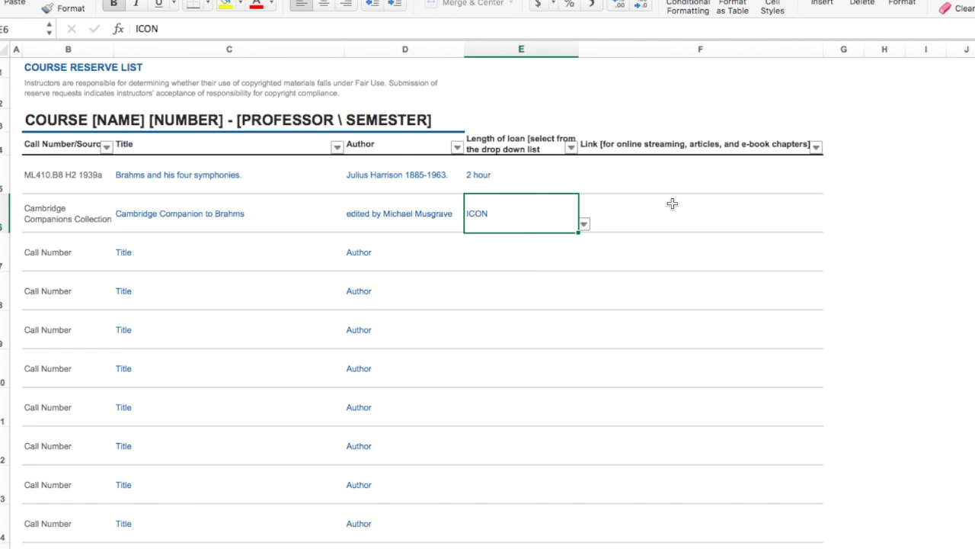
# Step: Open the Cambridge Companion to Brahms page on Cambridge Core and copy its Book DOI link
pyautogui.click(3, 64)
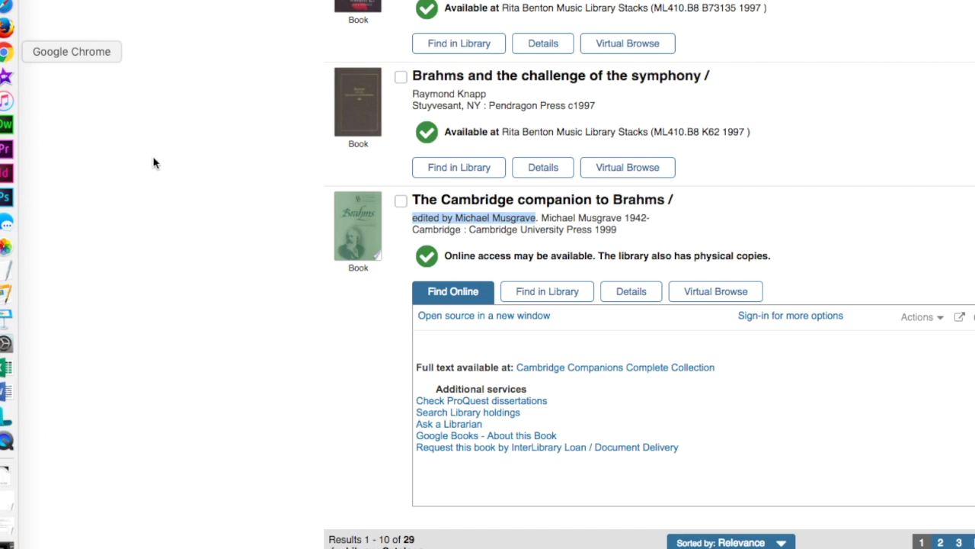
pyautogui.click(626, 368)
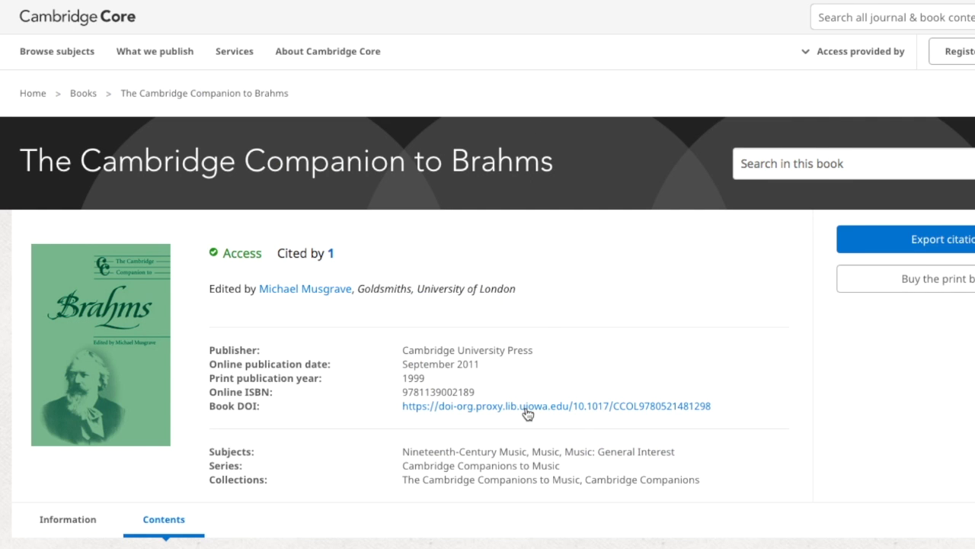
pyautogui.rightClick(527, 413)
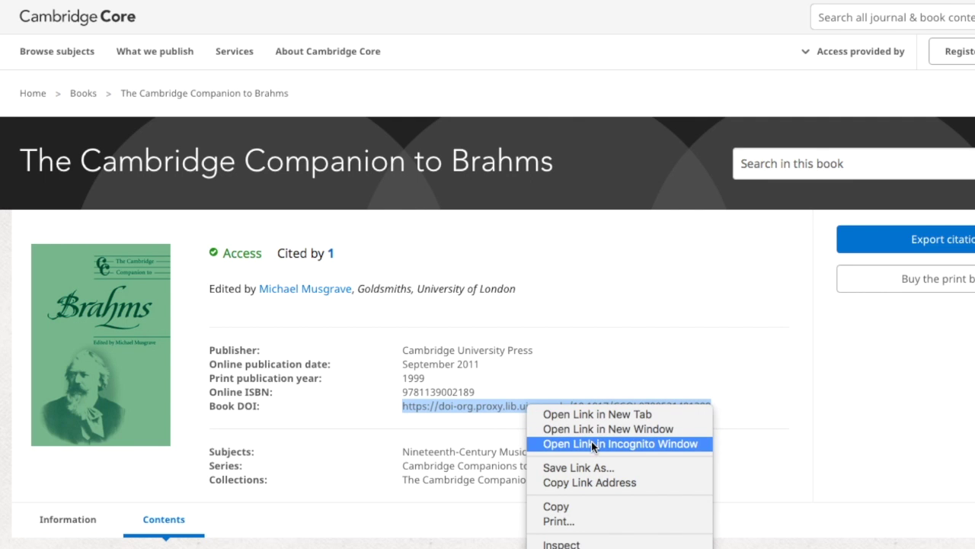
pyautogui.click(588, 482)
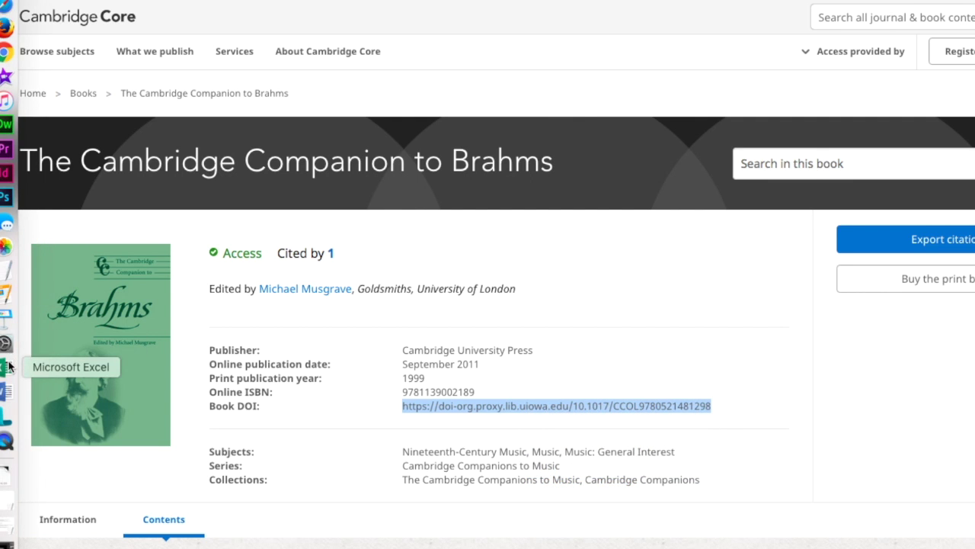
# Step: Paste the DOI link as text into the second entry's Link cell
pyautogui.click(10, 304)
pyautogui.click(431, 188)
pyautogui.rightClick(433, 186)
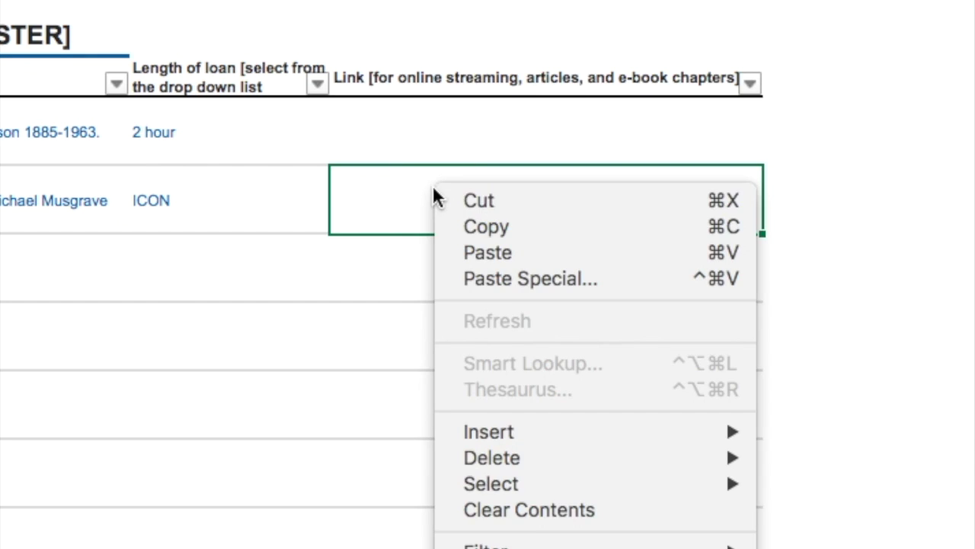
pyautogui.click(500, 268)
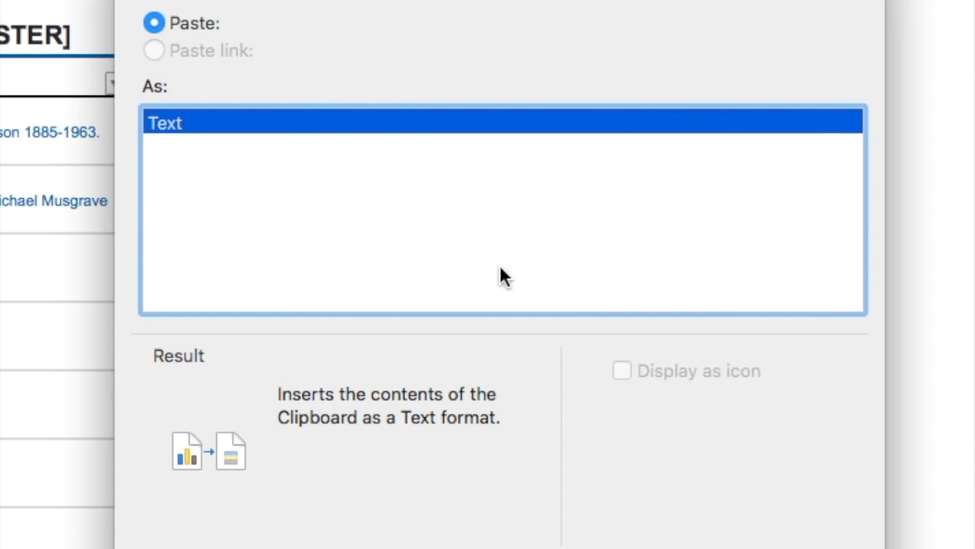
pyautogui.press('Return')
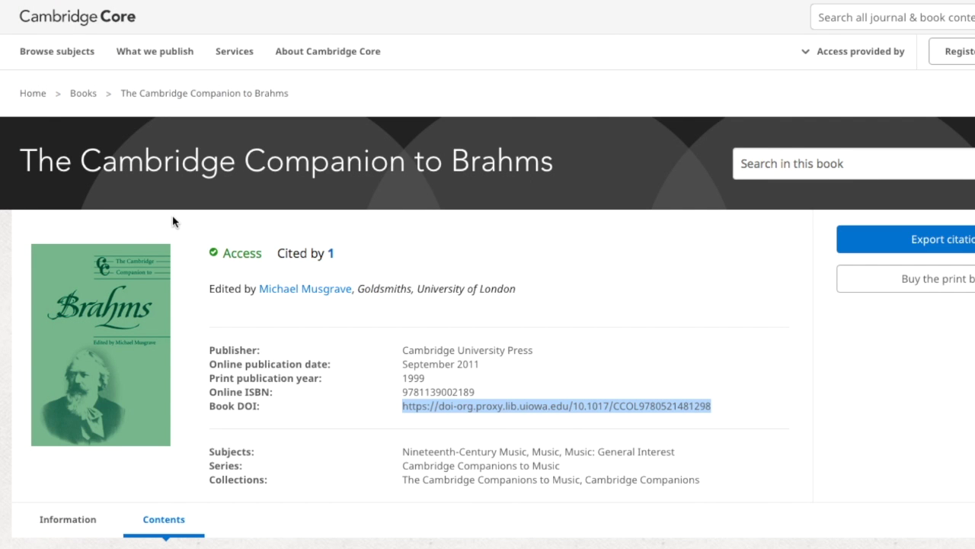
pyautogui.moveTo(6, 148)
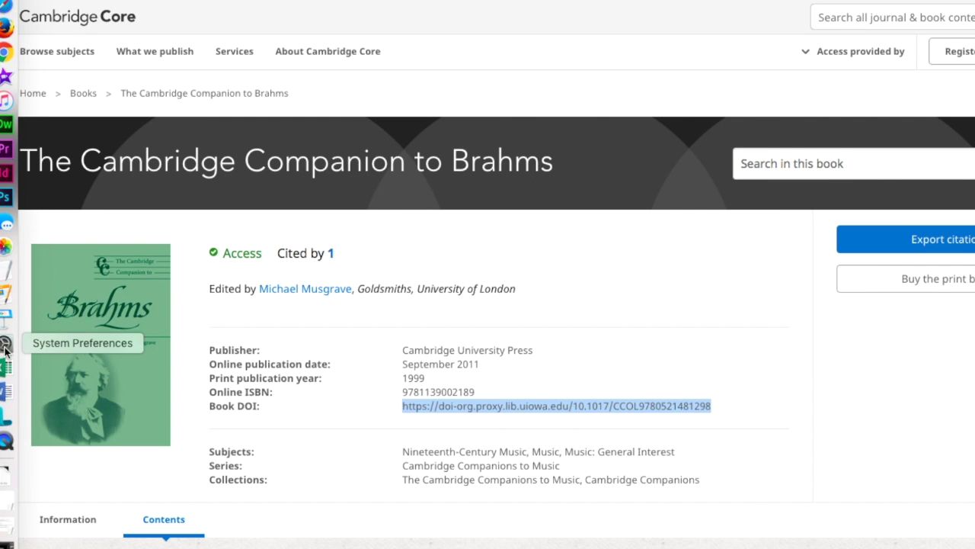
# Step: Copy 'Cambridge Companions Collection' into the third row's Call Number cell
pyautogui.click(6, 374)
pyautogui.click(129, 225)
pyautogui.hotkey('ctrl', 'c')
pyautogui.click(120, 301)
pyautogui.hotkey('ctrl', 'v')
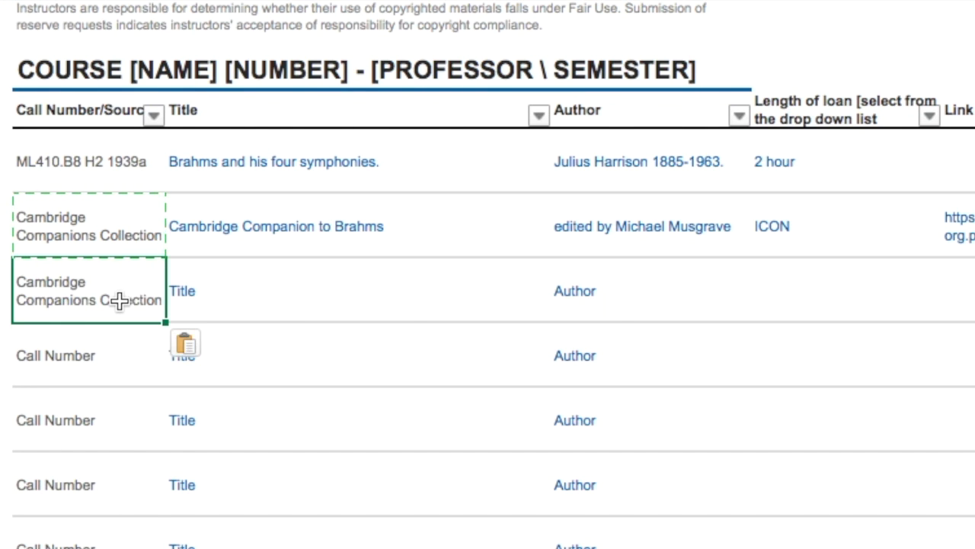
# Step: Copy the 'Cambridge Companion to Brahms' title into the third row's Title cell
pyautogui.click(297, 288)
pyautogui.doubleClick(422, 212)
pyautogui.moveTo(412, 222); pyautogui.dragTo(169, 226)
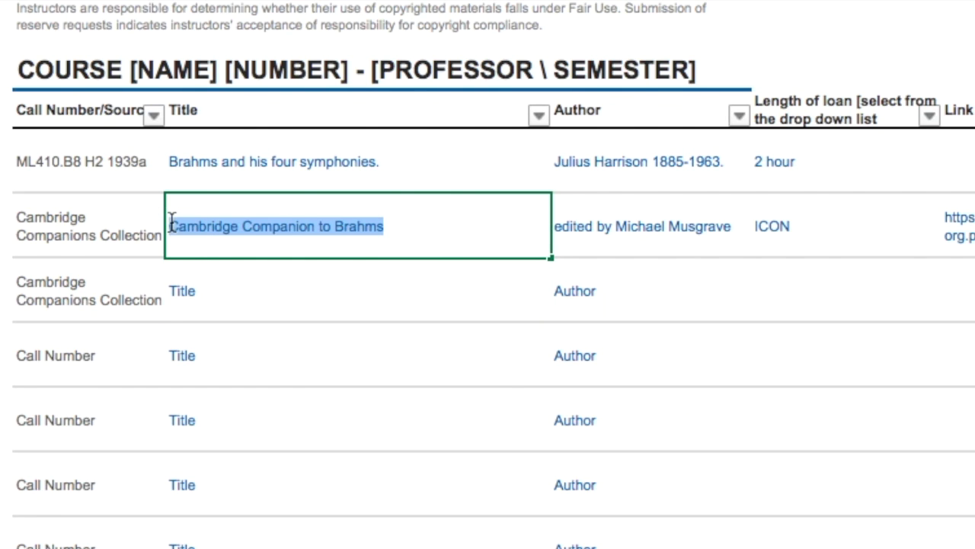
pyautogui.click(170, 303)
pyautogui.doubleClick(200, 299)
pyautogui.press('BackSpace')
pyautogui.press('BackSpace')
pyautogui.press('BackSpace')
pyautogui.press('BackSpace')
pyautogui.press('BackSpace')
pyautogui.press('super+v')
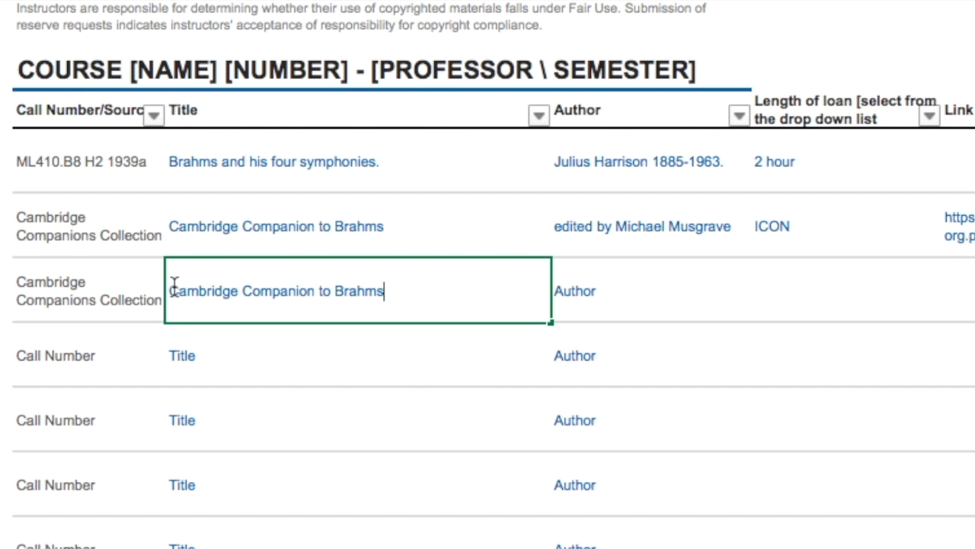
# Step: Add the quoted chapter 3 title 'Brahms and his audience…' plus 'in the' before the book title
pyautogui.hotkey('ctrl', 'Left')
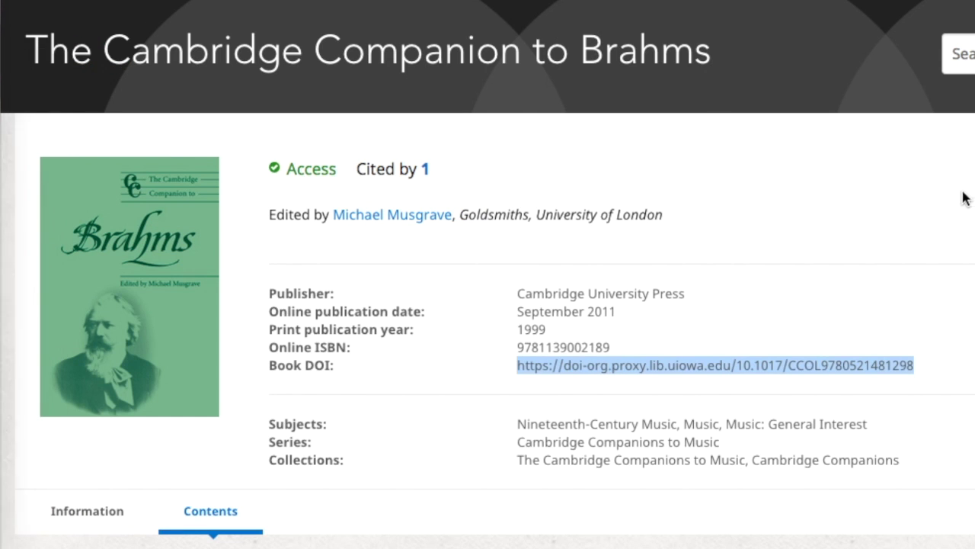
pyautogui.scroll(-12, 597, 277)
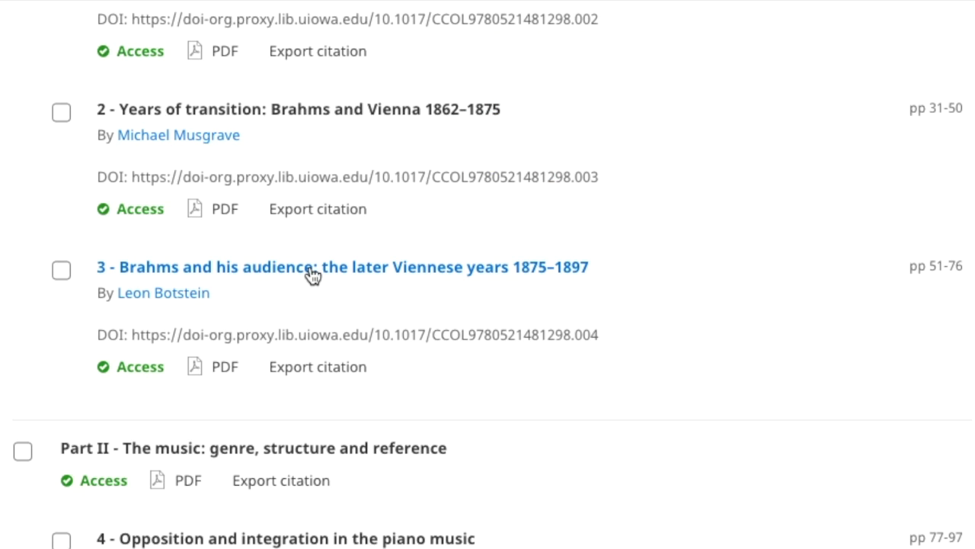
pyautogui.moveTo(584, 269); pyautogui.dragTo(331, 297)
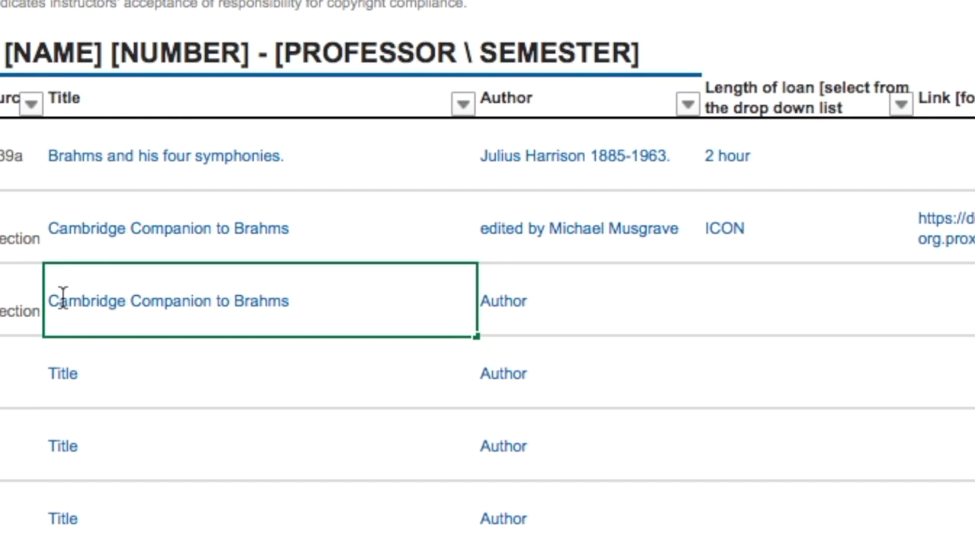
pyautogui.doubleClick(57, 304)
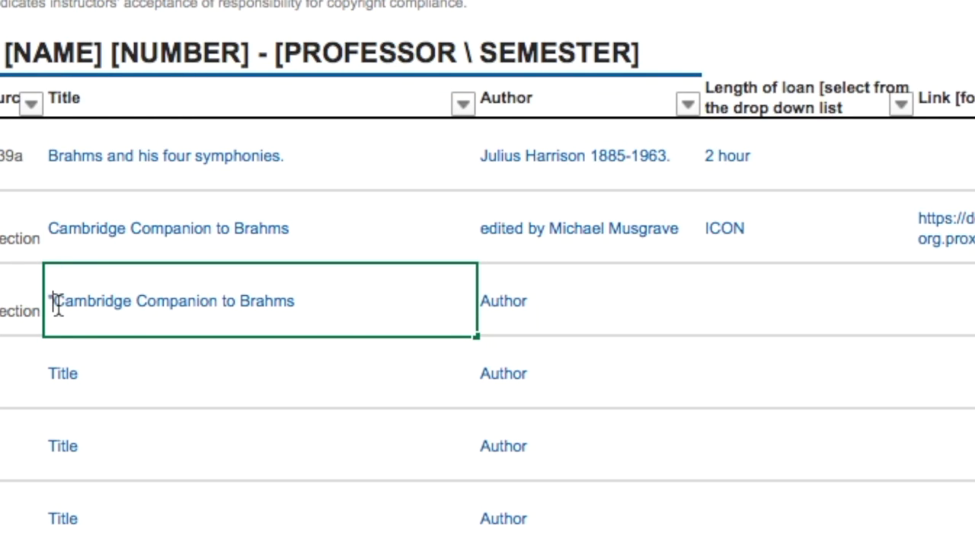
pyautogui.hotkey('ctrl', 'v')
pyautogui.write('" ')
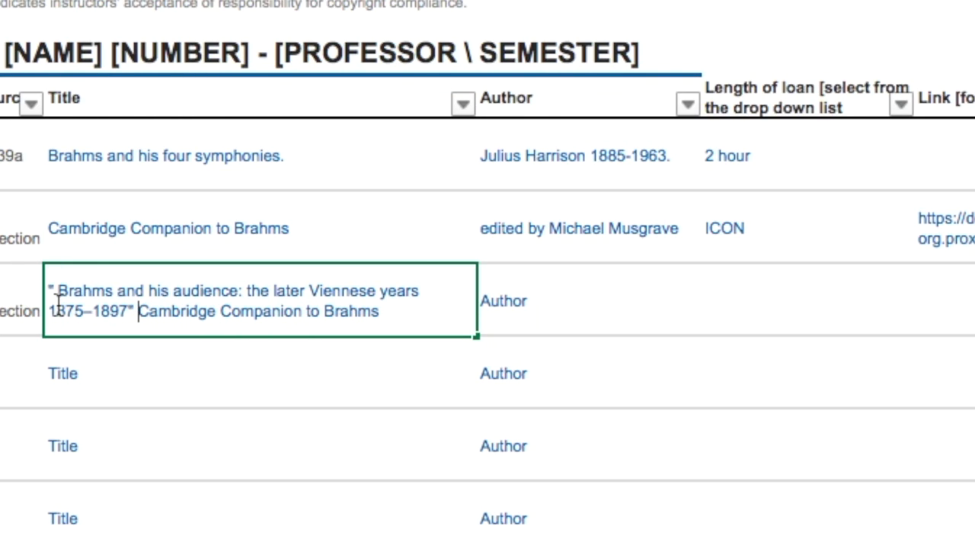
pyautogui.write('in the')
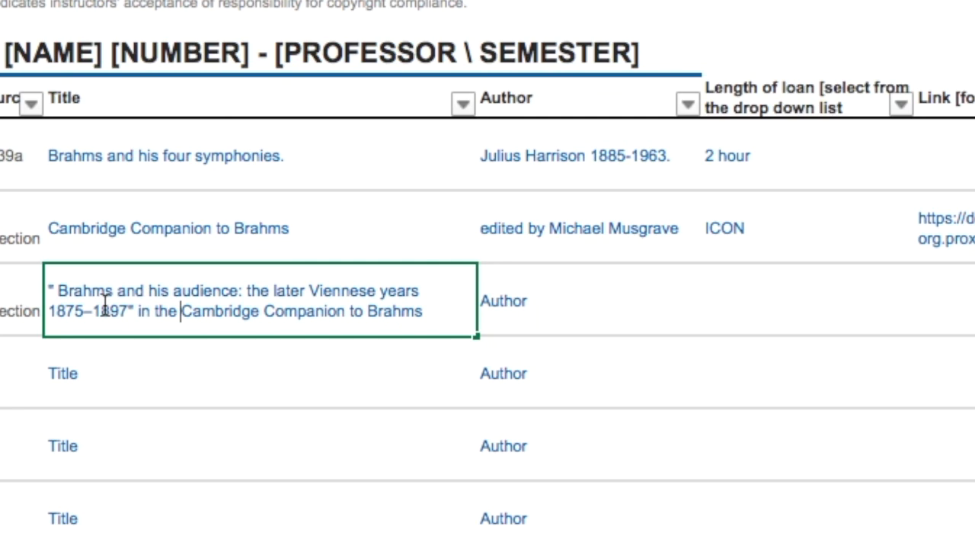
pyautogui.click(589, 298)
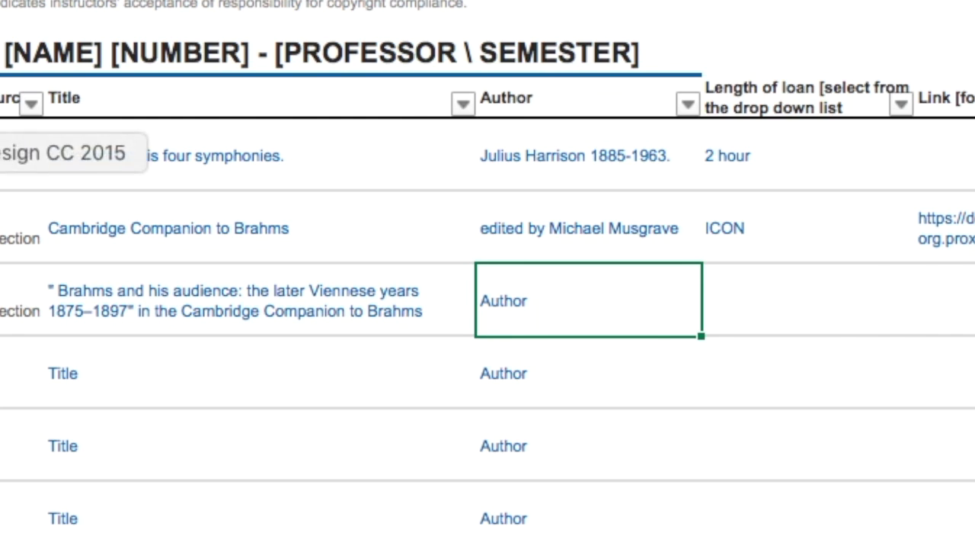
# Step: Type the chapter author's name into the third entry and set its loan length to ICON
pyautogui.click(17, 257)
pyautogui.click(755, 533)
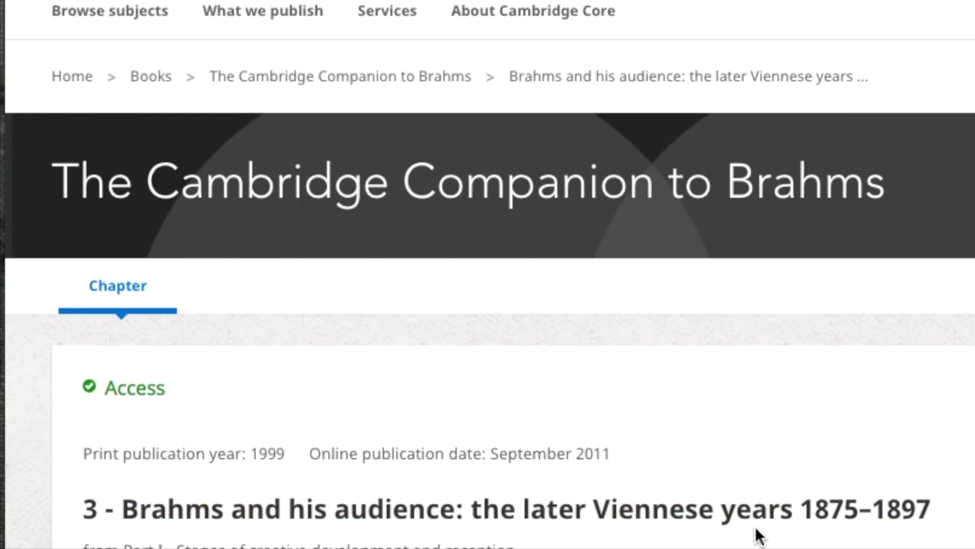
pyautogui.scroll(-3, 755, 533)
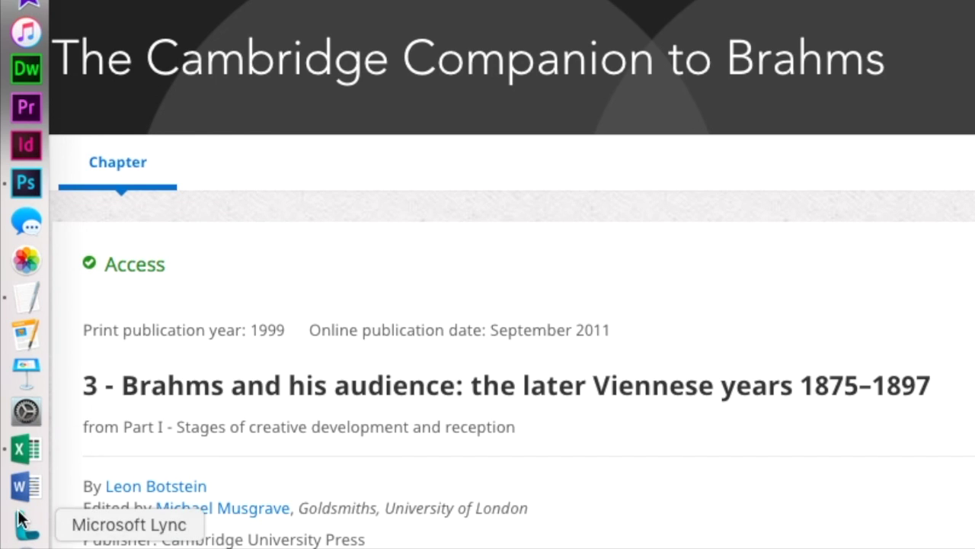
pyautogui.click(25, 449)
pyautogui.write('Leon Botstein')
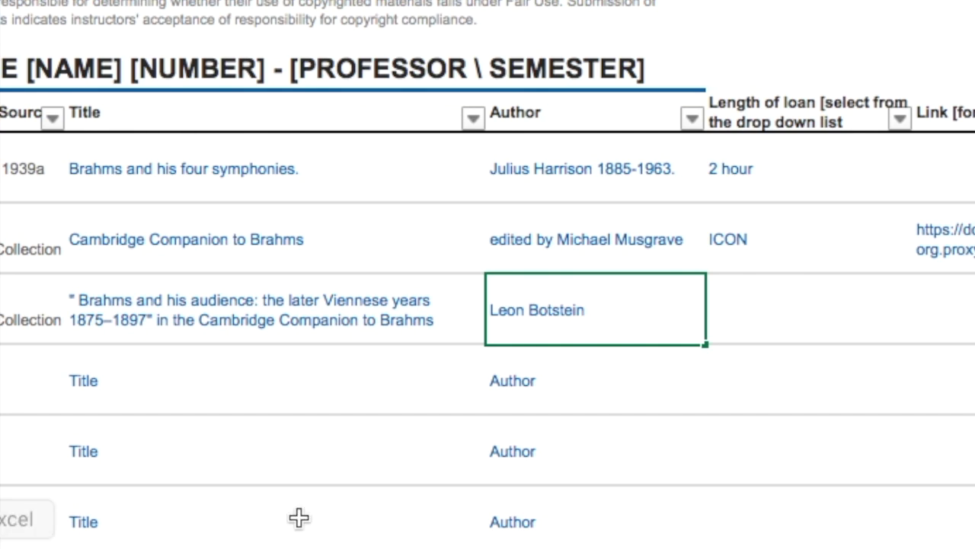
pyautogui.click(825, 326)
pyautogui.click(923, 328)
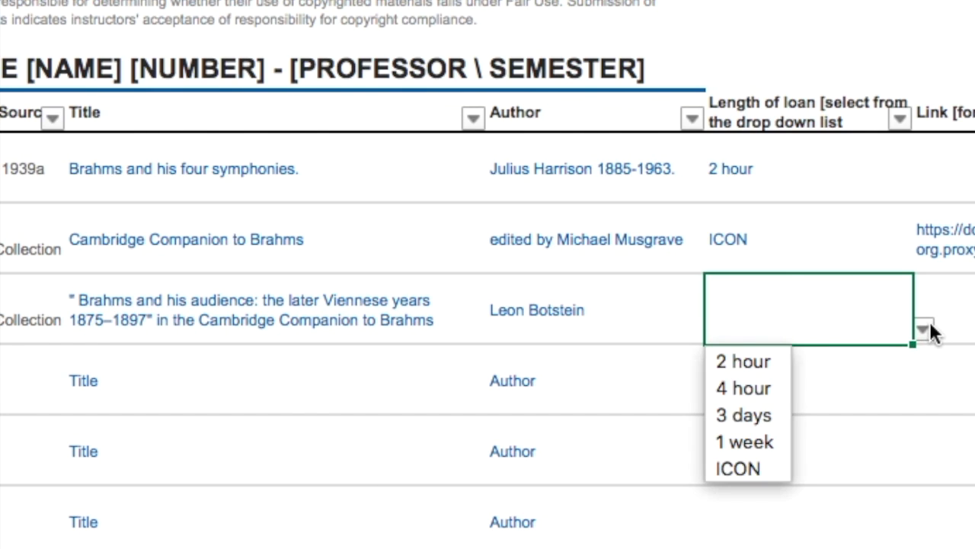
pyautogui.click(780, 464)
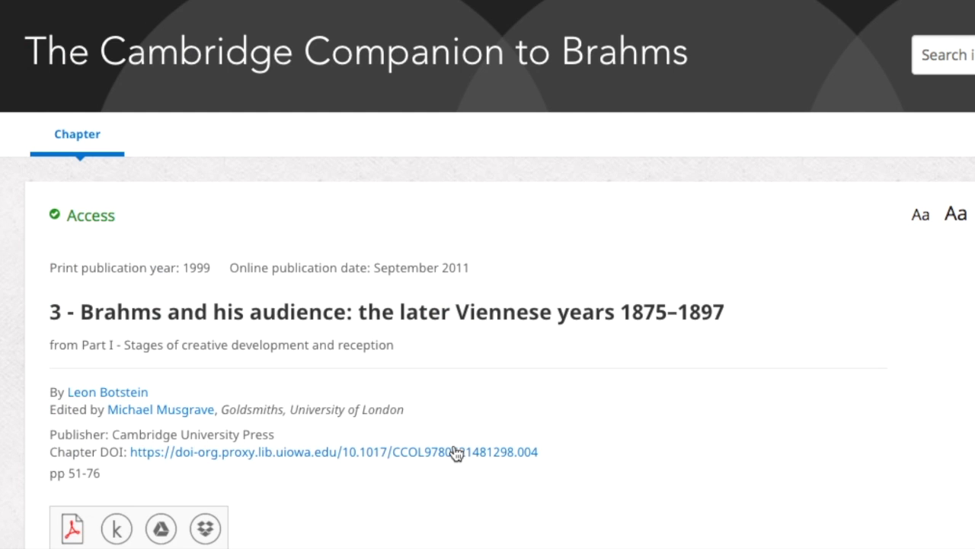
# Step: Paste the chapter DOI link ending 10.1017/CCOL9780521481298.004 as text into the third entry's Link cell
pyautogui.rightClick(457, 452)
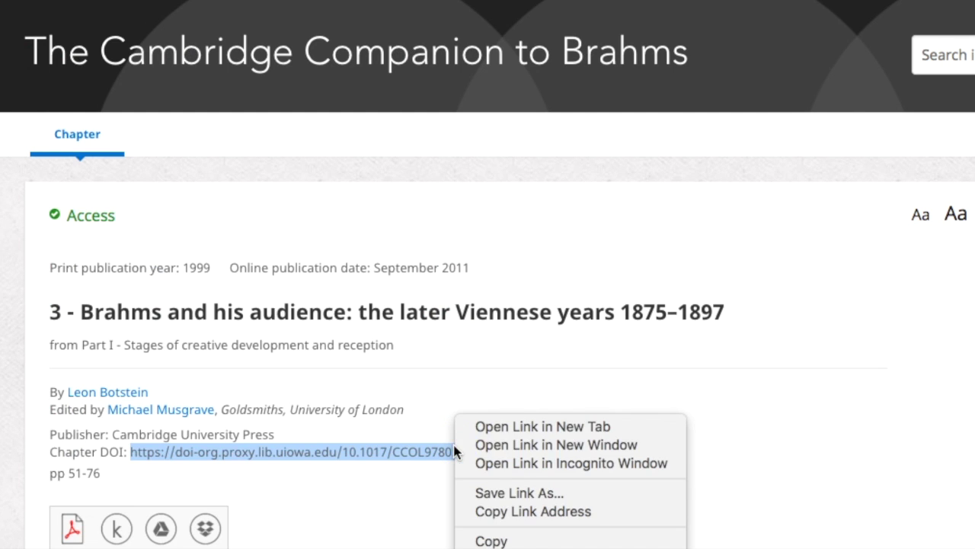
pyautogui.click(550, 511)
pyautogui.moveTo(7, 271)
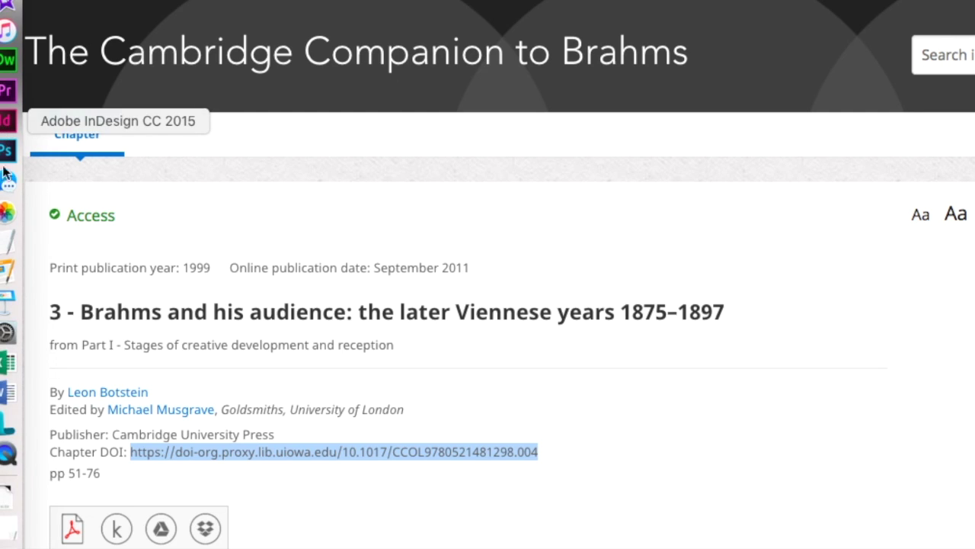
pyautogui.click(6, 362)
pyautogui.click(470, 249)
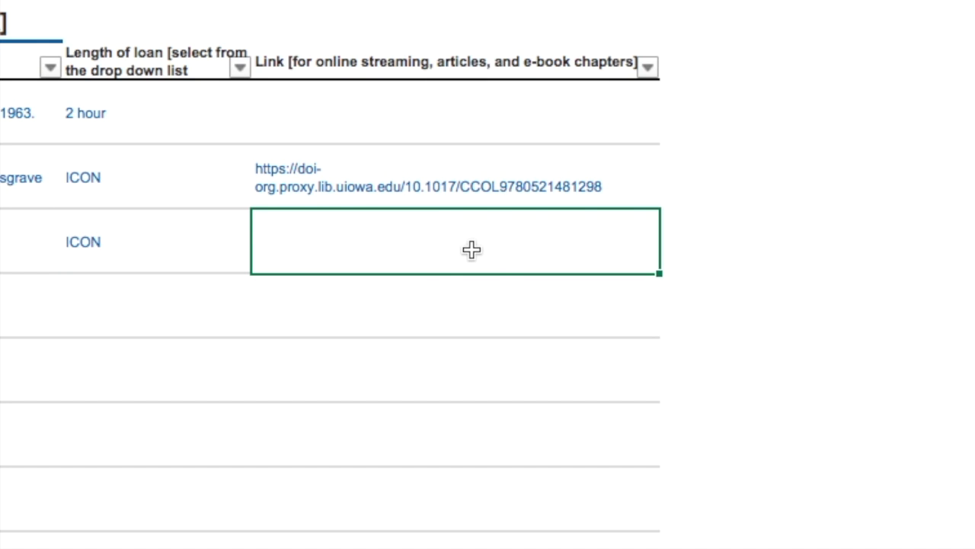
pyautogui.rightClick(471, 250)
pyautogui.click(529, 334)
pyautogui.press('Return')
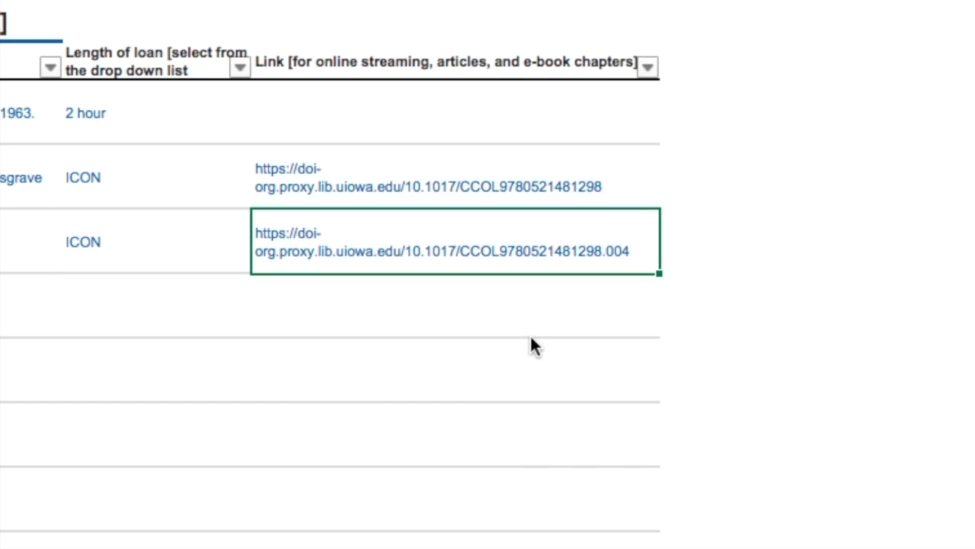
pyautogui.click(416, 322)
pyautogui.press('Left')
pyautogui.press('Left')
pyautogui.press('Left')
pyautogui.press('Left')
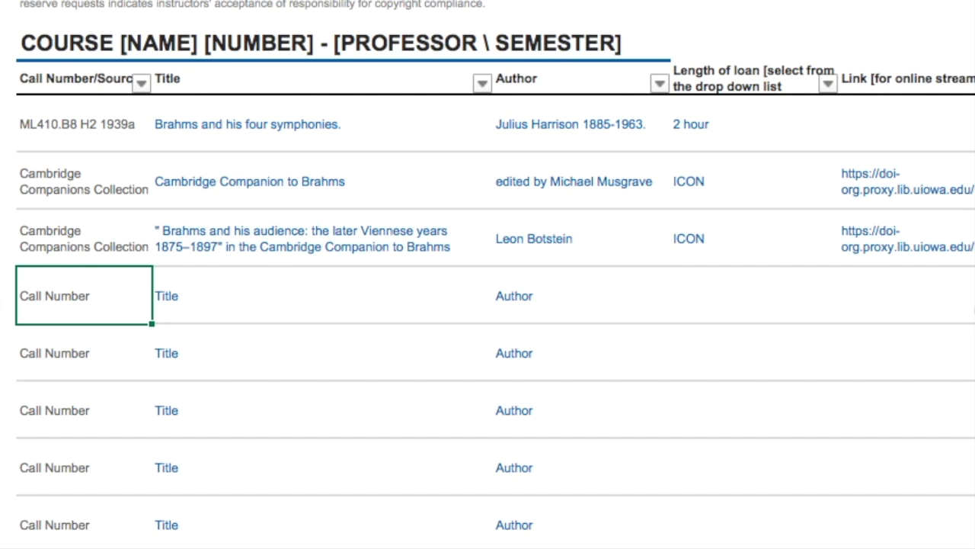
pyautogui.click(262, 170)
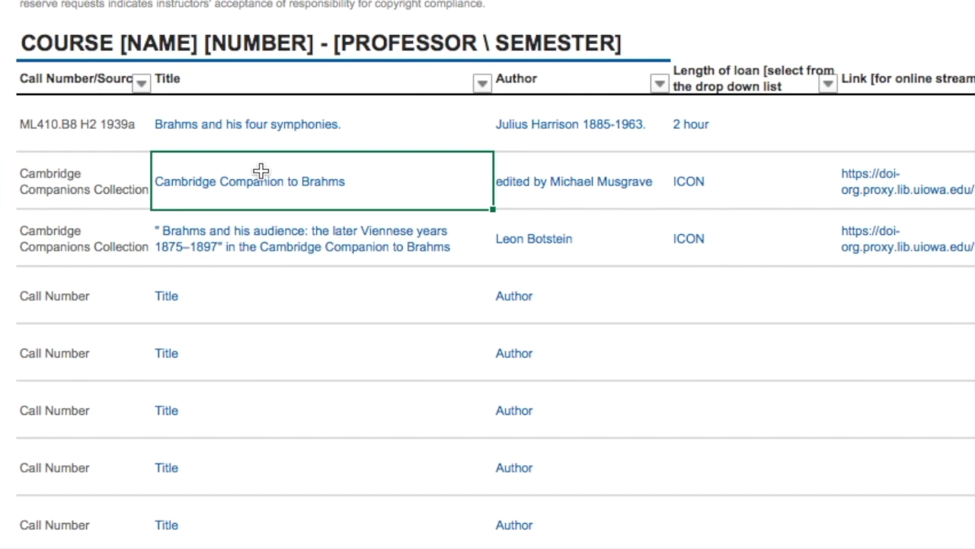
# Step: Copy the 'Brahms and his audience' chapter title and its author into the fourth reserve row
pyautogui.click(257, 221)
pyautogui.hotkey('ctrl', 'c')
pyautogui.click(249, 290)
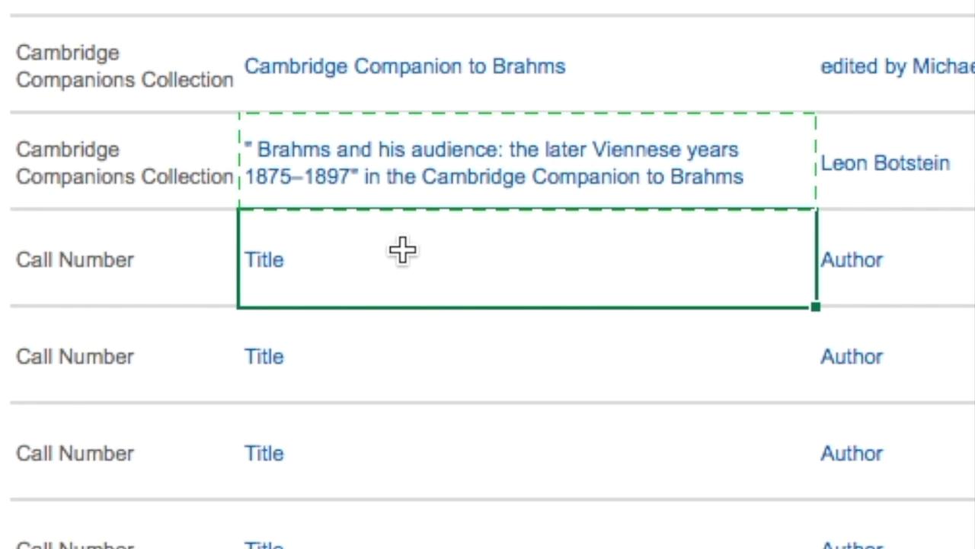
pyautogui.hotkey('ctrl', 'v')
pyautogui.click(940, 159)
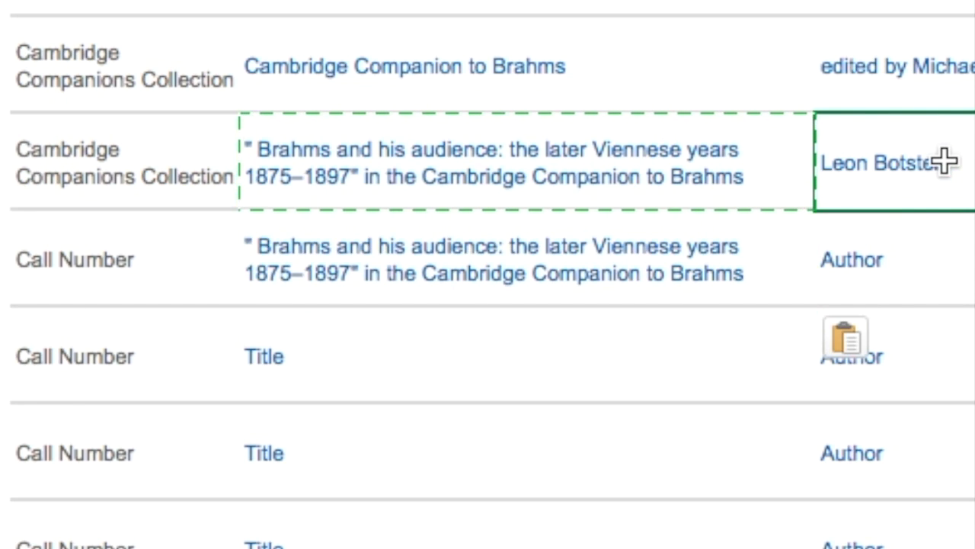
pyautogui.hotkey('ctrl', 'c')
pyautogui.click(929, 296)
pyautogui.hotkey('ctrl', 'v')
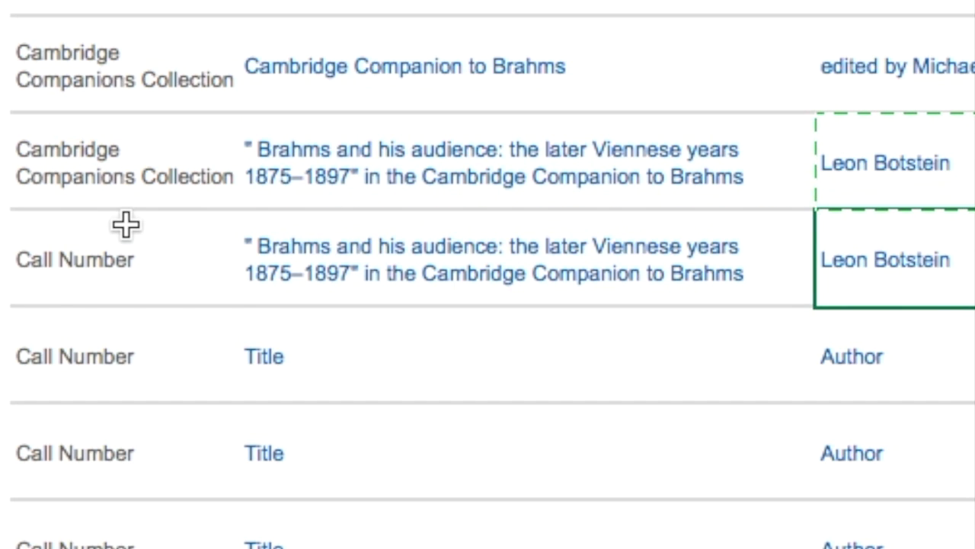
# Step: Copy print call number ML410.B8 C36 1999 from the library holdings in InfoHawk+
pyautogui.click(188, 224)
pyautogui.press('super+Tab')
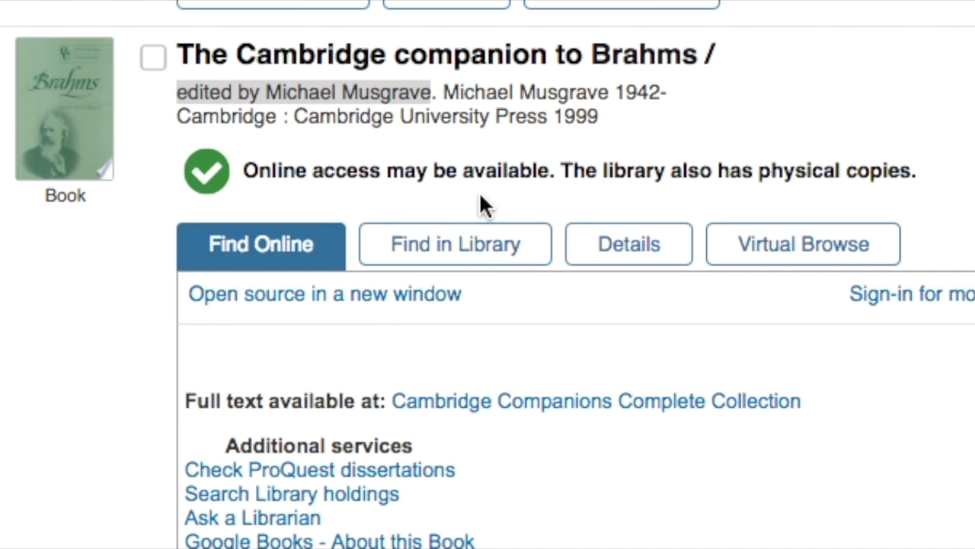
pyautogui.click(468, 248)
pyautogui.moveTo(887, 398); pyautogui.dragTo(686, 396)
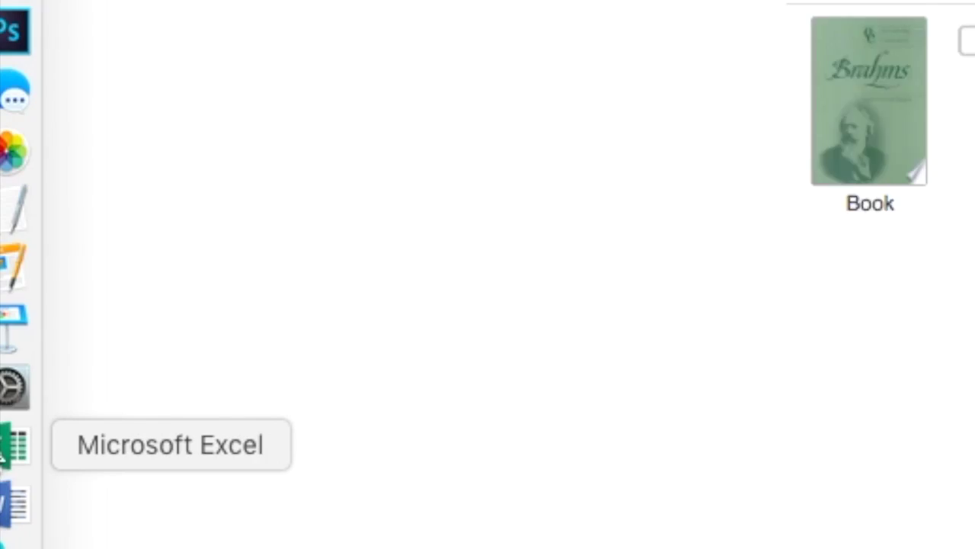
pyautogui.click(11, 444)
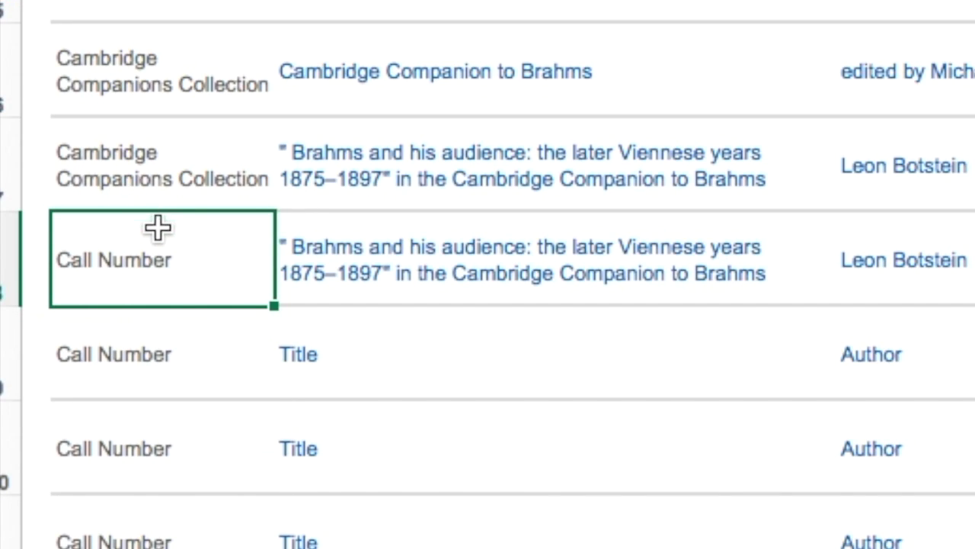
# Step: Replace the Call Number placeholder with ML410.B8 C36 1999 and set loan length to ICON
pyautogui.doubleClick(180, 255)
pyautogui.moveTo(180, 255); pyautogui.dragTo(52, 254)
pyautogui.press('super+v')
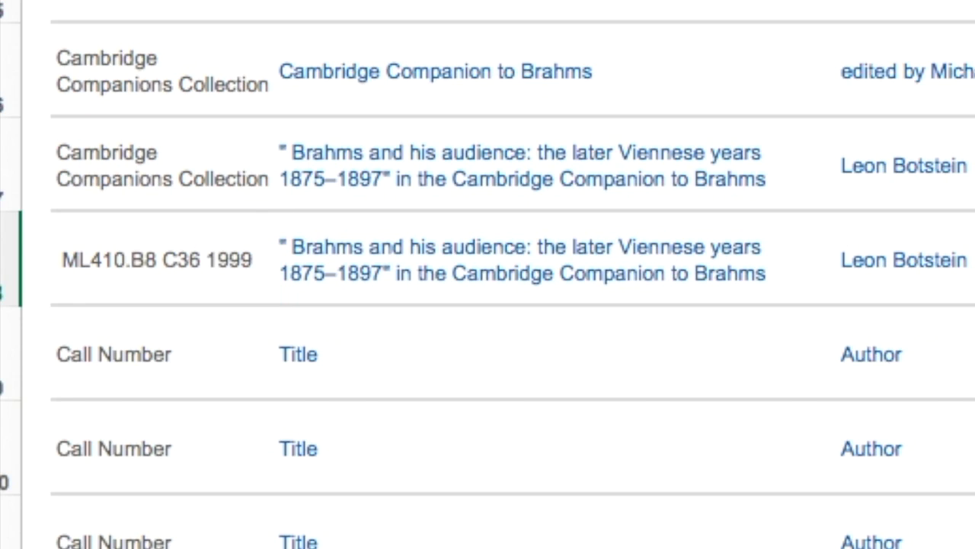
pyautogui.click(856, 283)
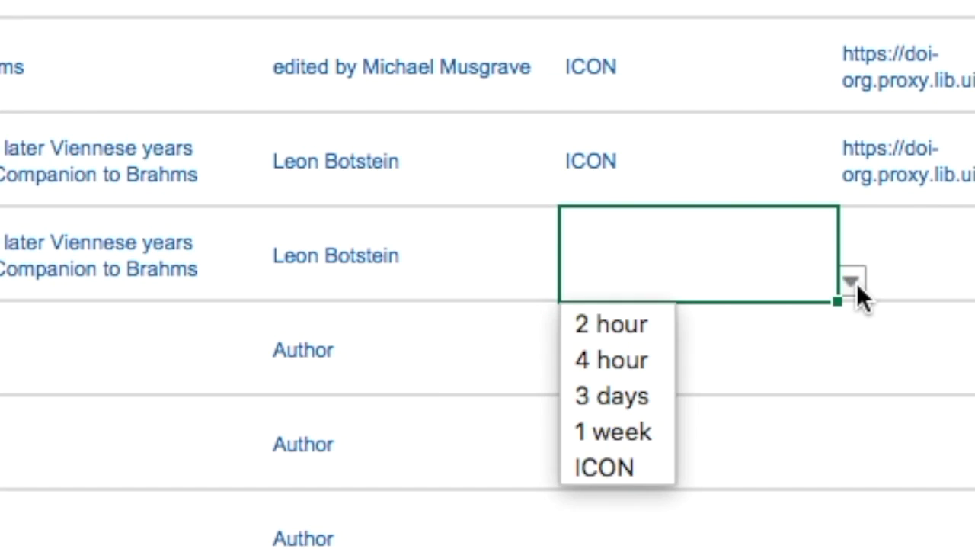
pyautogui.click(634, 453)
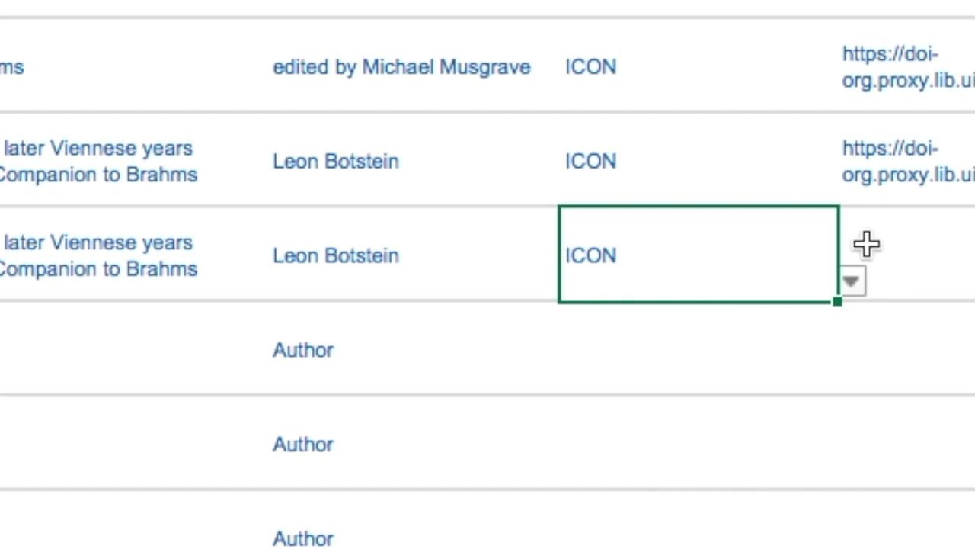
pyautogui.click(907, 254)
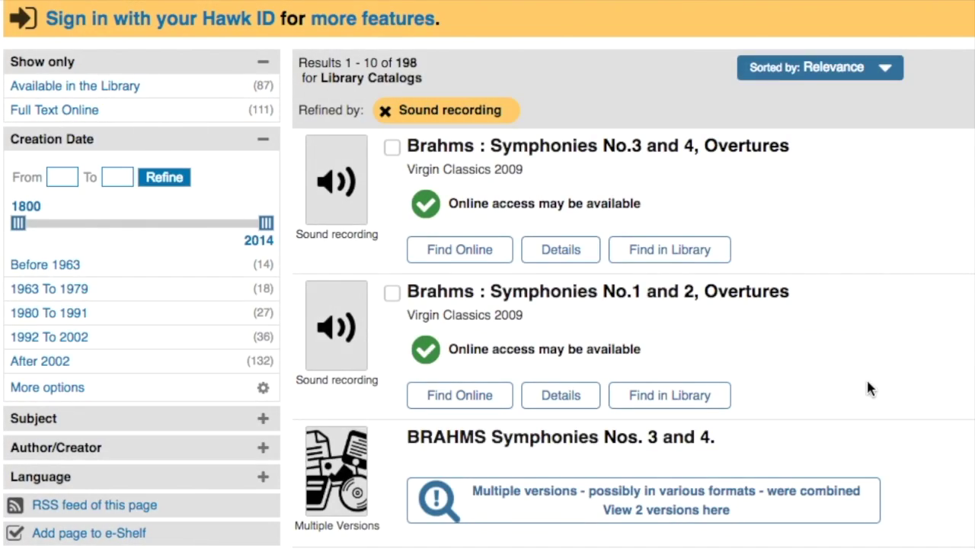
# Step: Limit the Brahms sound recordings to items available in the library and copy call number 22174 CD
pyautogui.scroll(-2, 867, 379)
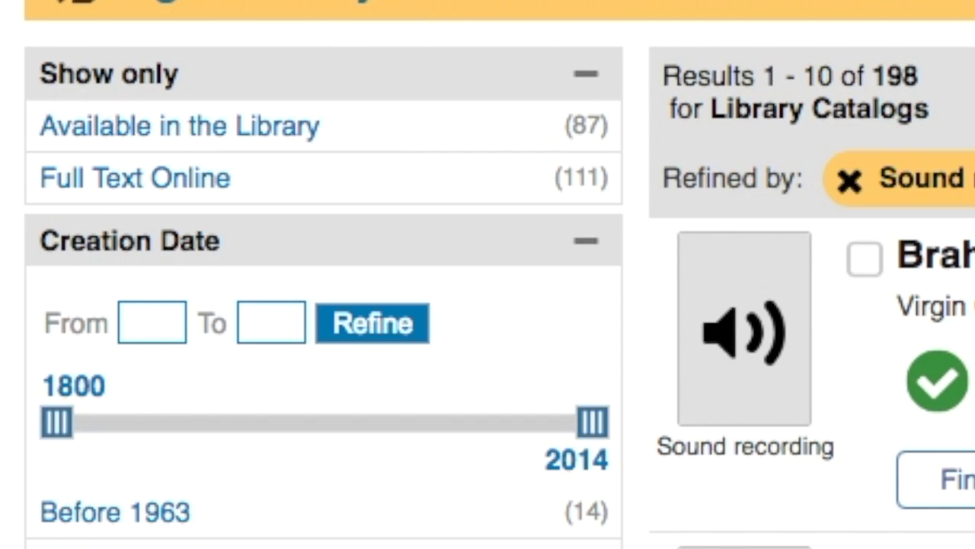
pyautogui.scroll(-10, 564, 234)
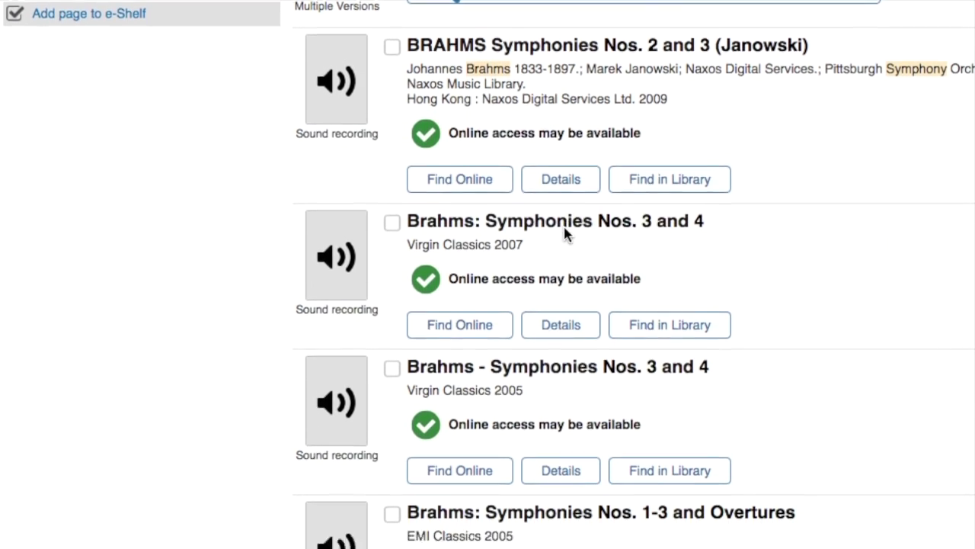
pyautogui.scroll(-3, 564, 234)
pyautogui.scroll(12, 561, 163)
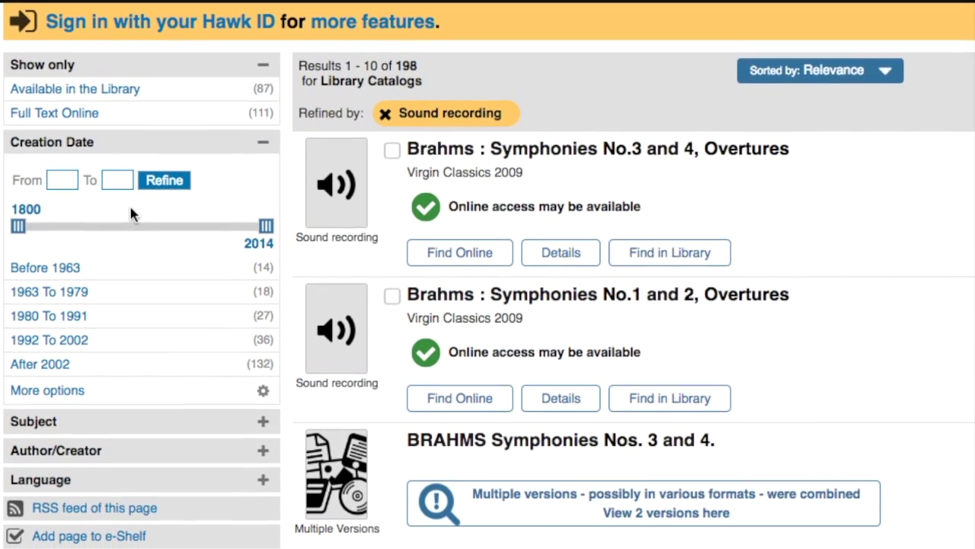
pyautogui.click(101, 96)
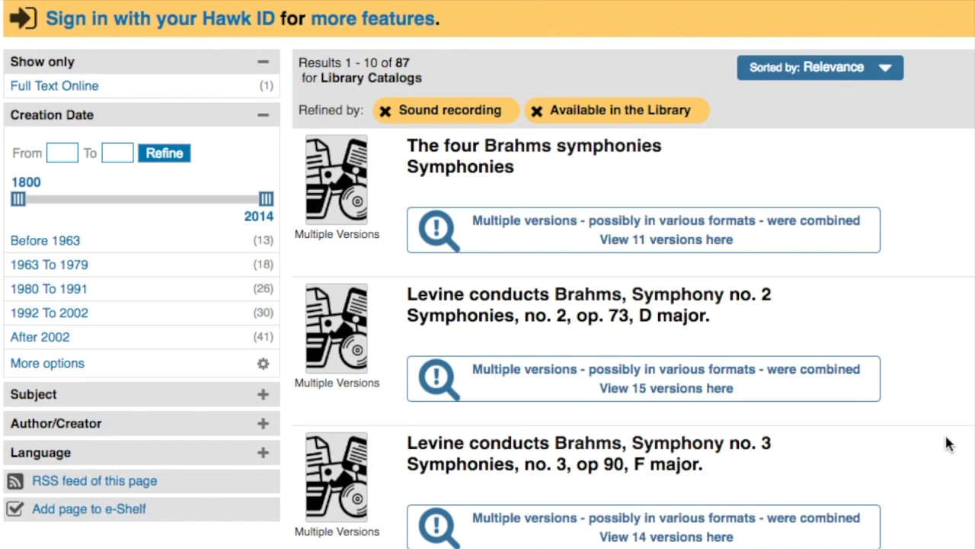
pyautogui.scroll(-10, 948, 444)
pyautogui.scroll(-5, 948, 444)
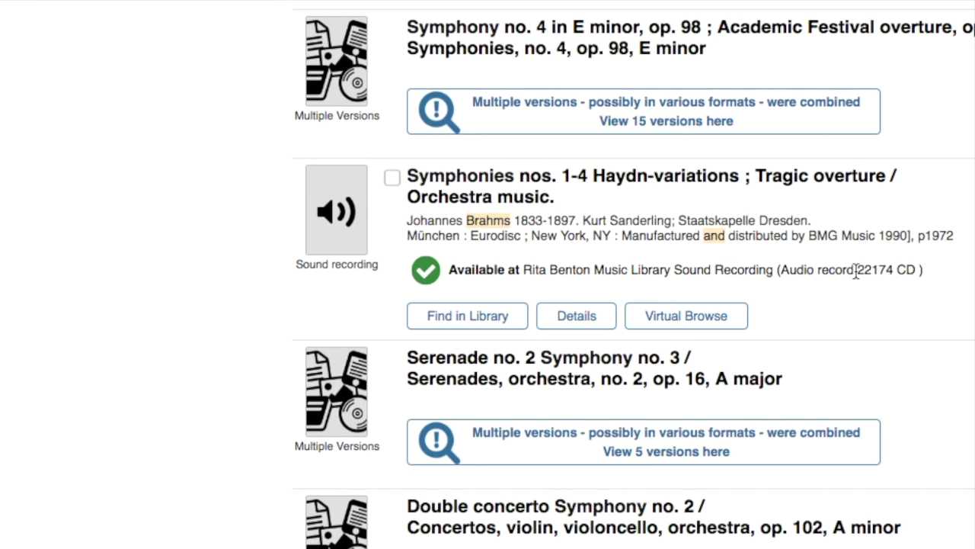
pyautogui.moveTo(858, 273); pyautogui.dragTo(912, 265)
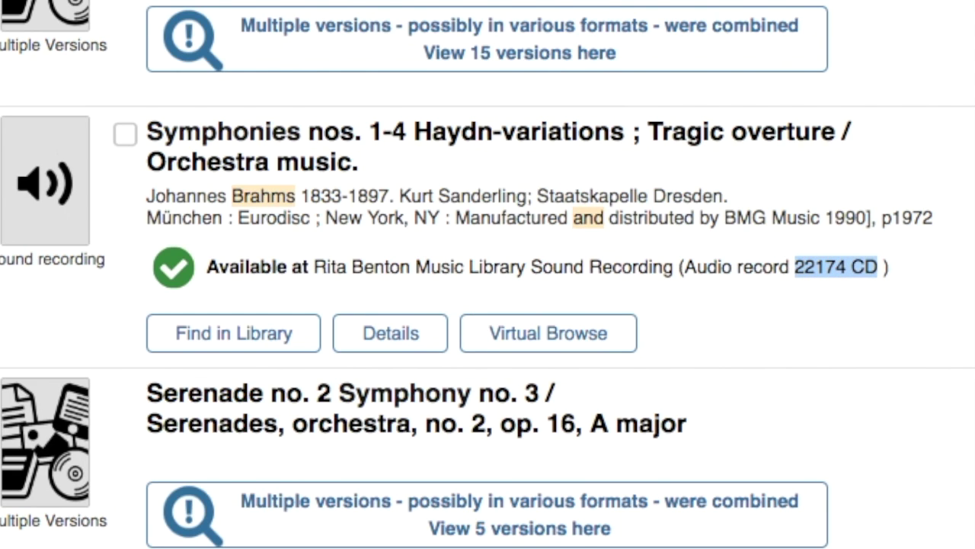
pyautogui.click(3, 316)
# Step: Paste 22174 CD into the fifth row's Call Number cell, matching the sheet's formatting
pyautogui.click(37, 211)
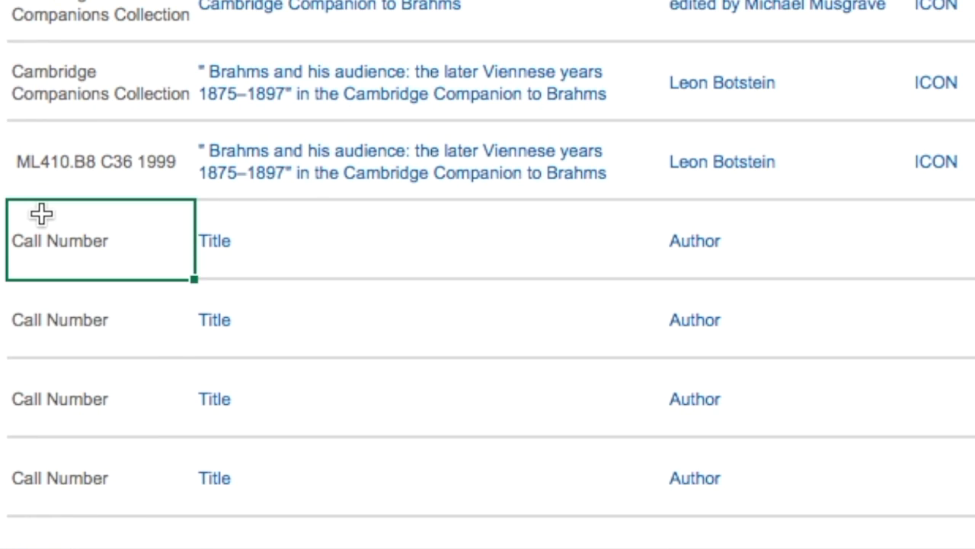
pyautogui.press('super+v')
pyautogui.click(227, 303)
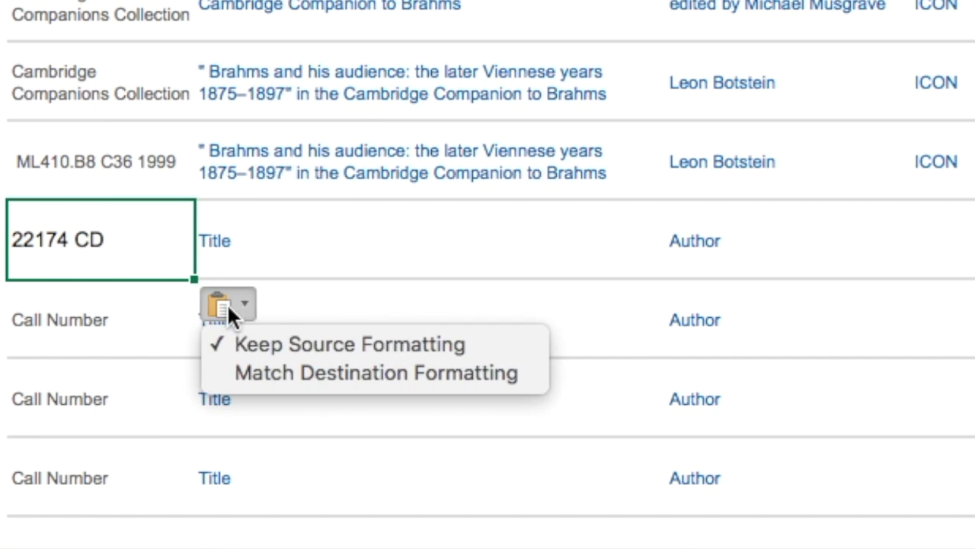
pyautogui.click(293, 364)
pyautogui.click(333, 250)
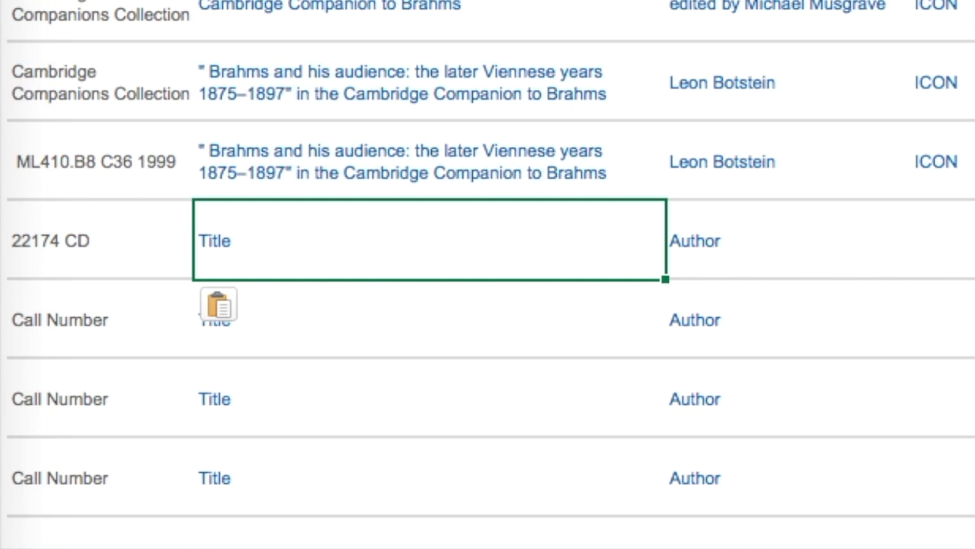
pyautogui.press('super+Tab')
pyautogui.click(326, 328)
# Step: Copy 'Symphony no. 3 in F major, op. 90' from the Sanderling recording's description
pyautogui.scroll(-4, 23, 496)
pyautogui.moveTo(205, 377); pyautogui.dragTo(402, 370)
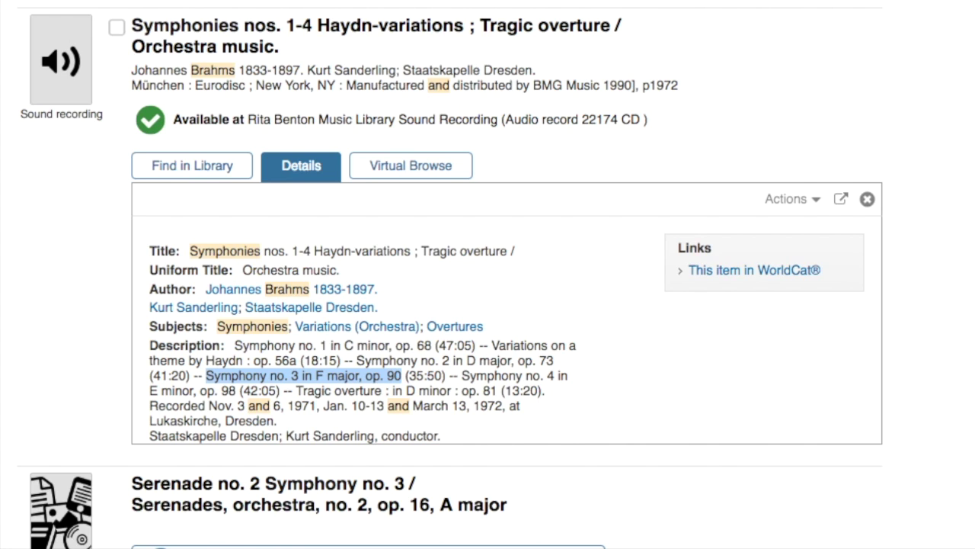
pyautogui.press('super+Tab')
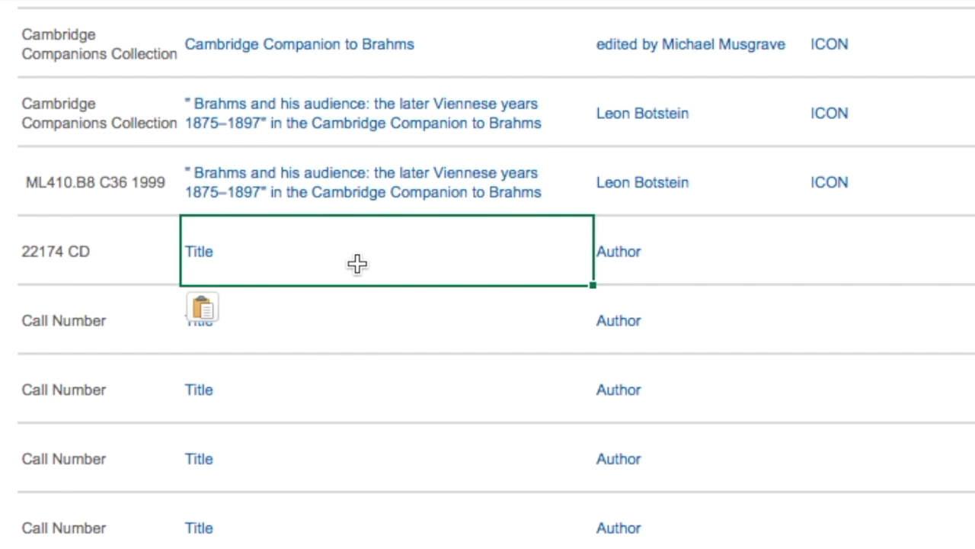
# Step: Paste 'Symphony no. 3 in F major, op. 90' as the title, matching formatting, and enter author Johannes Brahms
pyautogui.press('super+v')
pyautogui.click(625, 316)
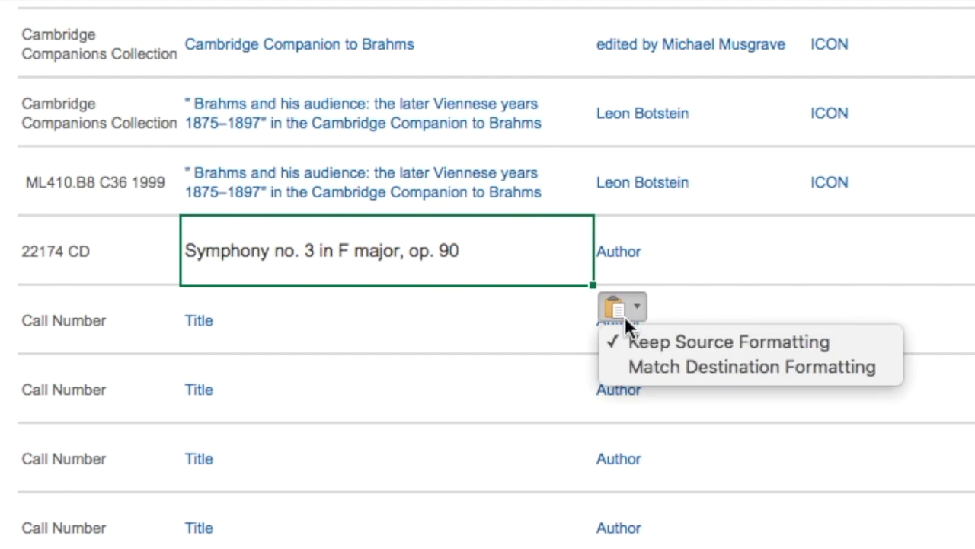
pyautogui.click(653, 358)
pyautogui.click(792, 271)
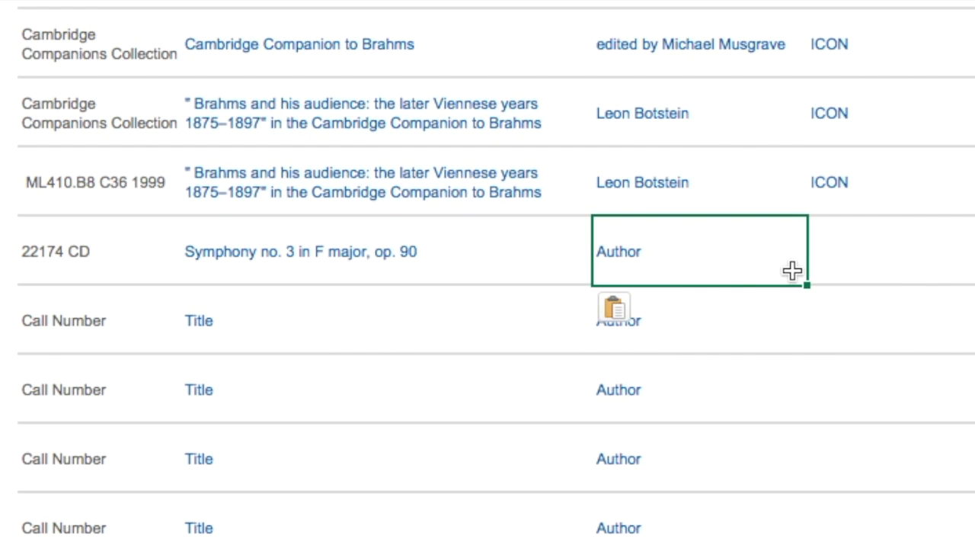
pyautogui.write('Jha')
pyautogui.press('BackSpace')
pyautogui.press('BackSpace')
pyautogui.write('ohannes Brahms')
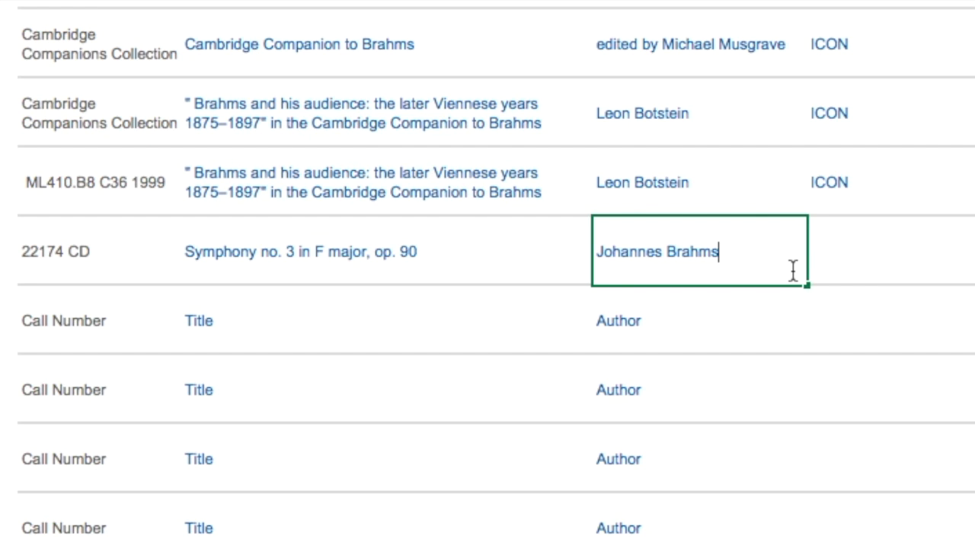
pyautogui.press('Tab')
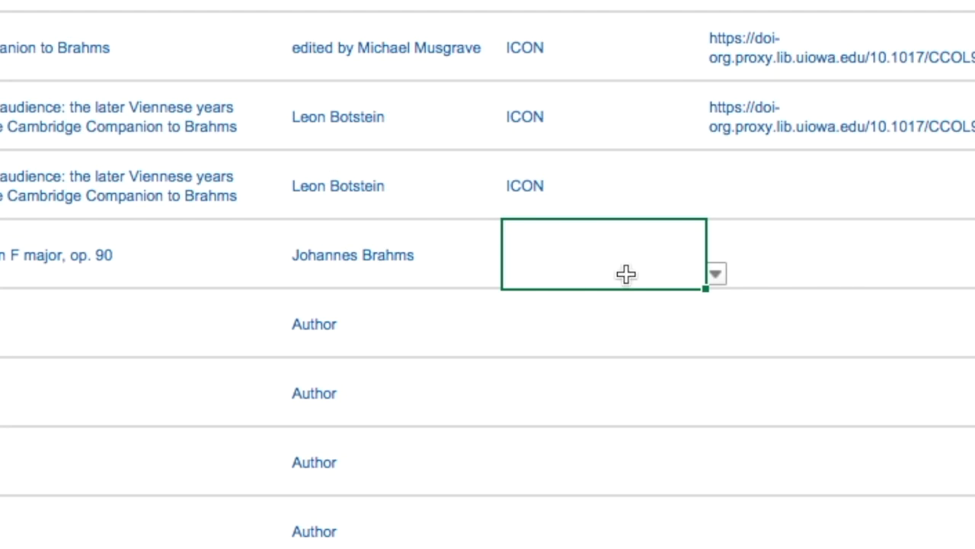
# Step: Set the 22174 CD row's loan length to ICON
pyautogui.click(724, 271)
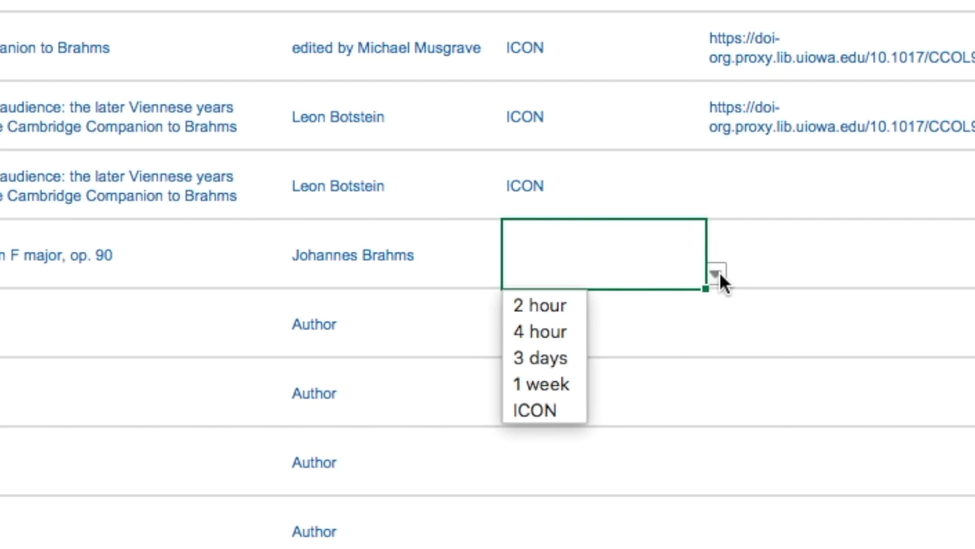
pyautogui.click(543, 410)
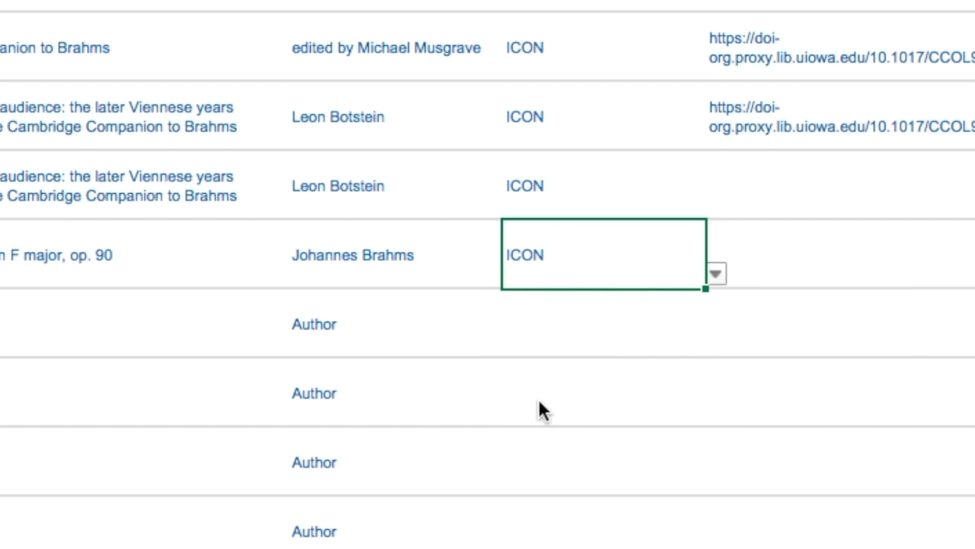
pyautogui.click(868, 260)
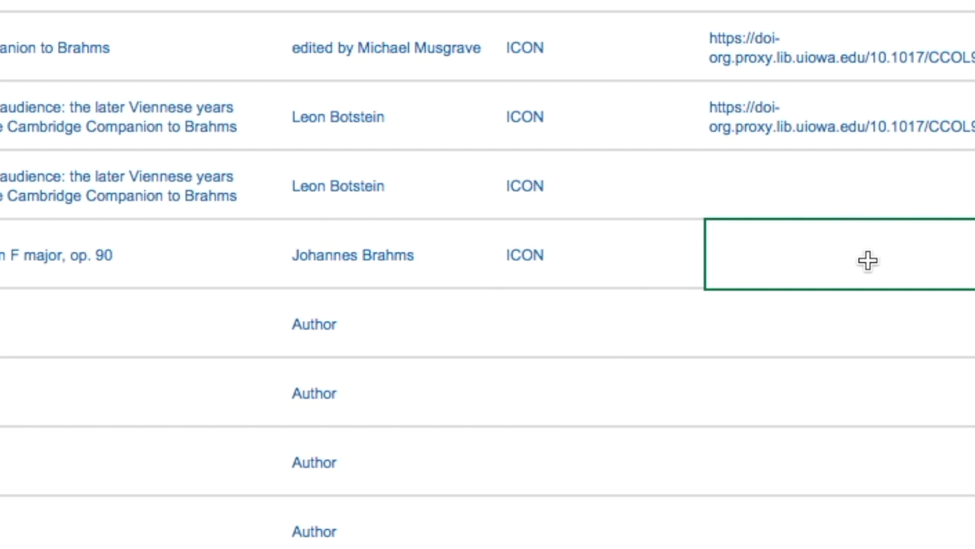
pyautogui.click(534, 256)
pyautogui.press('Left')
pyautogui.press('Left')
pyautogui.press('Left')
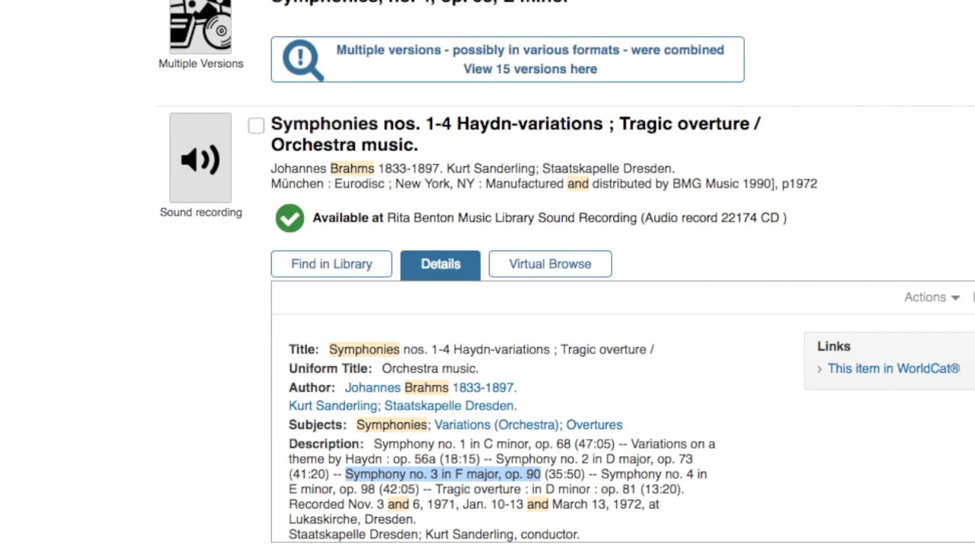
# Step: Open the Naxos Brahms Symphonies 2 and 3 album and copy 'Symphony No. 2 in D Major, Op. 73'
pyautogui.scroll(10, 231, 161)
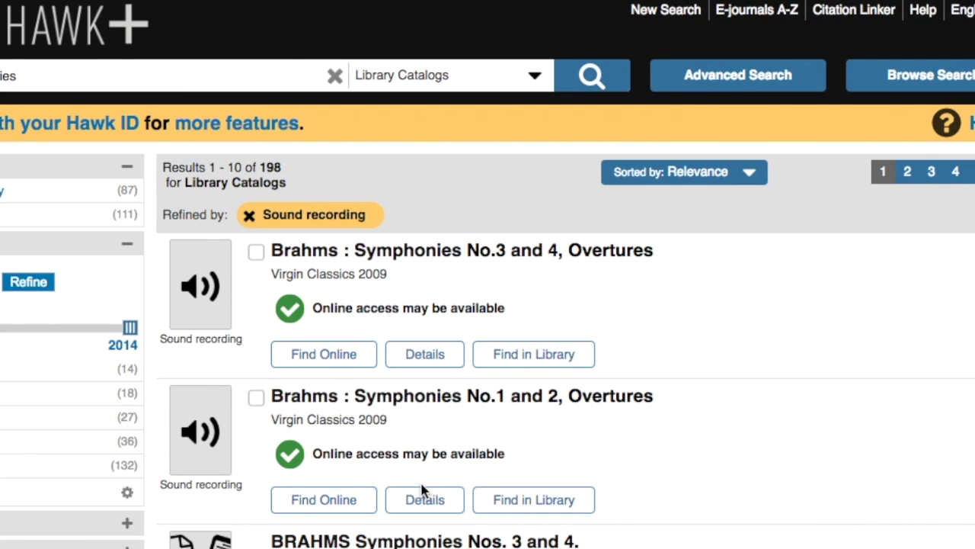
pyautogui.scroll(-5, 424, 489)
pyautogui.scroll(-3, 420, 480)
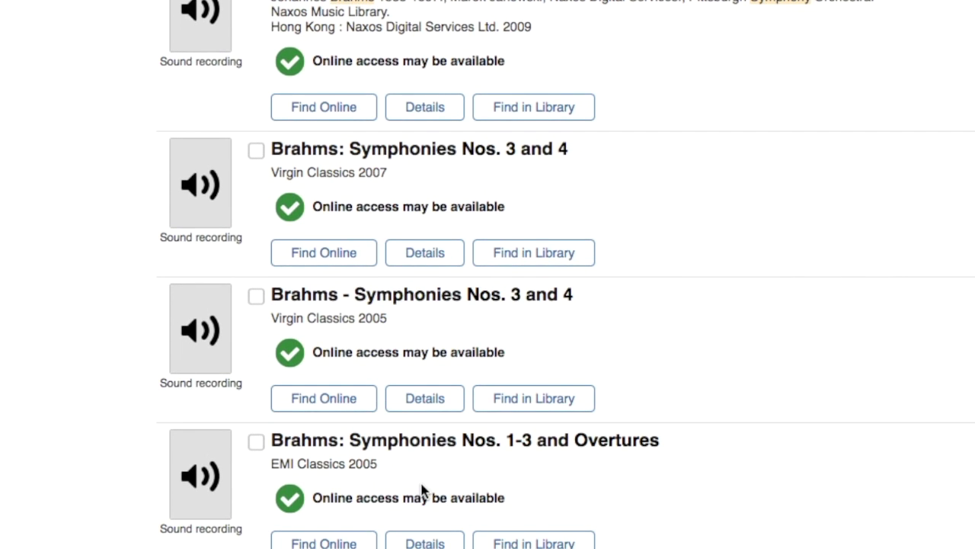
pyautogui.click(421, 102)
pyautogui.click(422, 110)
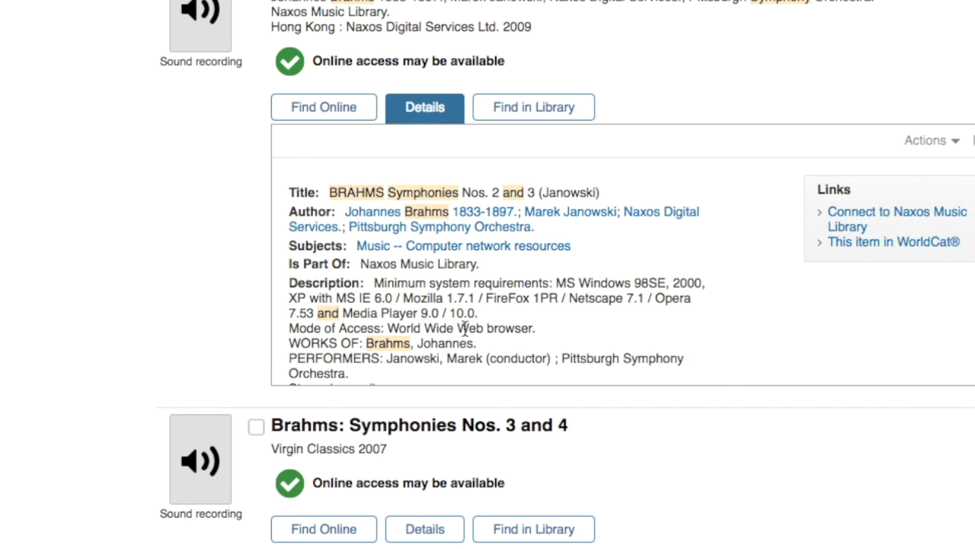
pyautogui.click(345, 119)
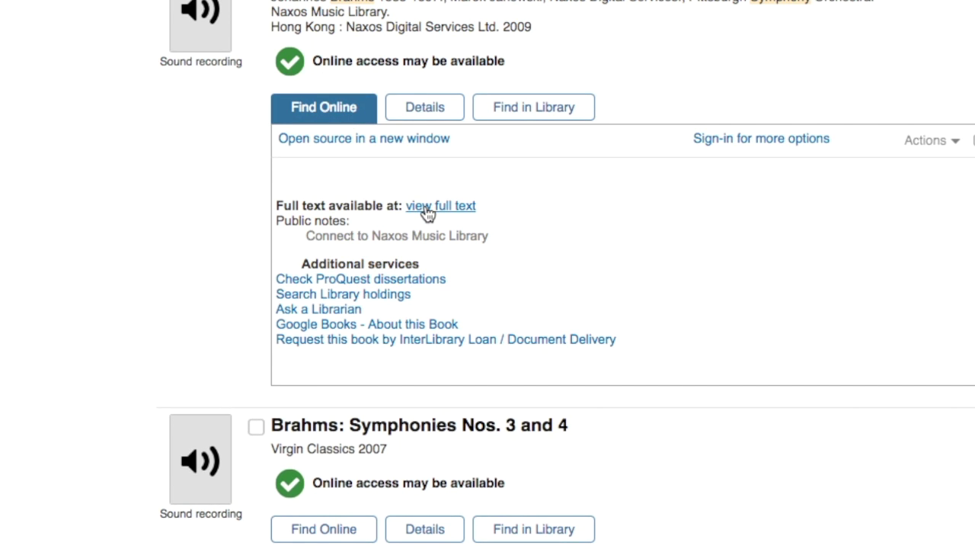
pyautogui.click(427, 207)
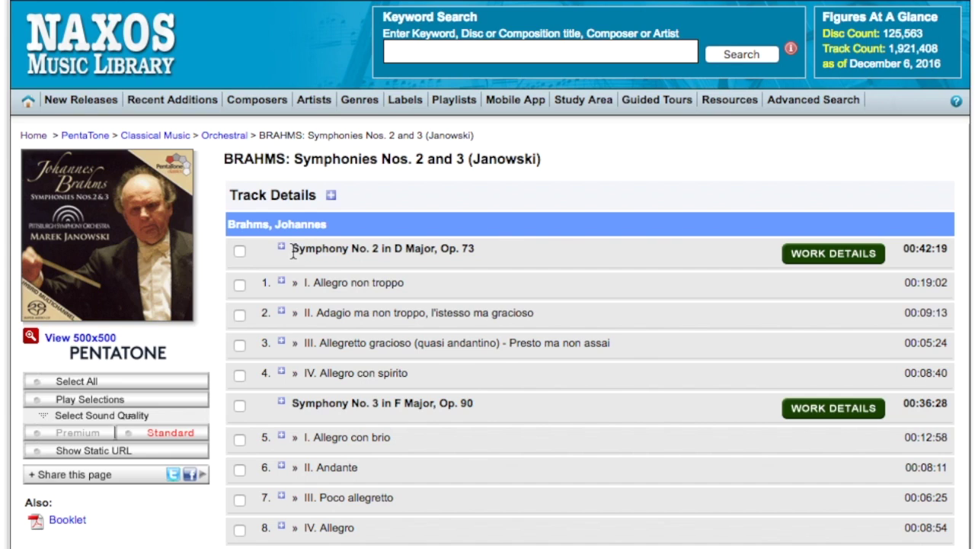
pyautogui.moveTo(291, 249); pyautogui.dragTo(478, 246)
pyautogui.press('super+c')
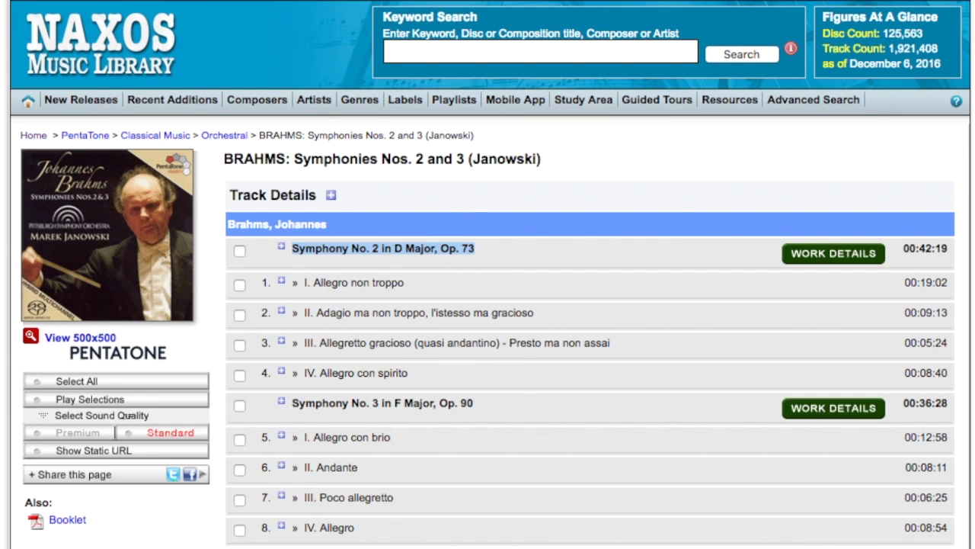
pyautogui.press('super+Tab')
# Step: Paste 'Symphony No. 2 in D Major, Op. 73' into B10 and enter 'Naxos Music Library' in A10
pyautogui.click(370, 257)
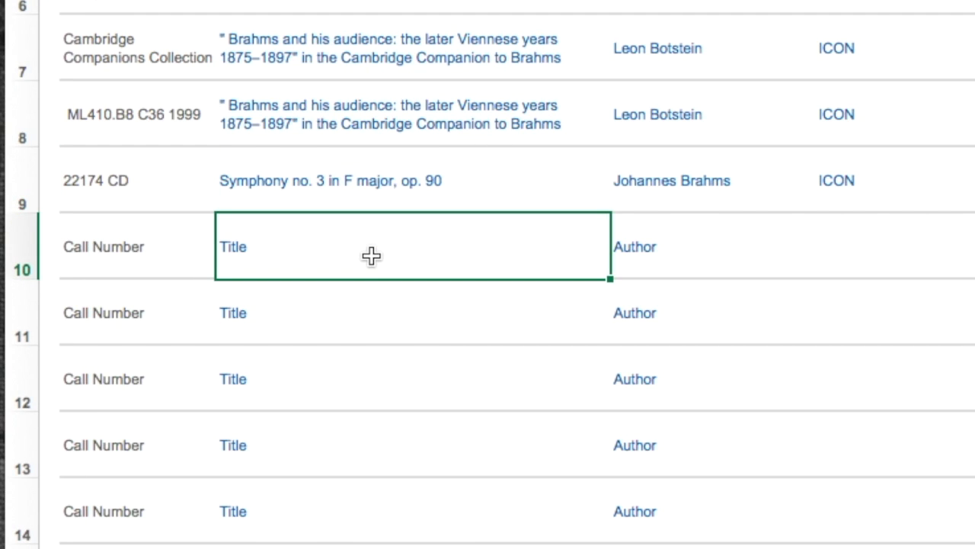
pyautogui.press('super+v')
pyautogui.click(638, 298)
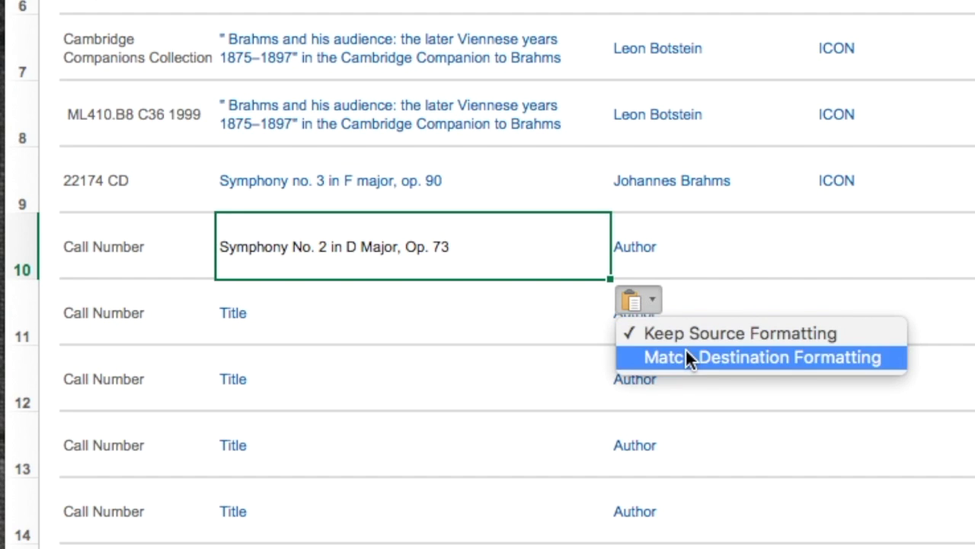
pyautogui.click(662, 356)
pyautogui.click(135, 255)
pyautogui.moveTo(145, 252); pyautogui.dragTo(63, 248)
pyautogui.write('Nax')
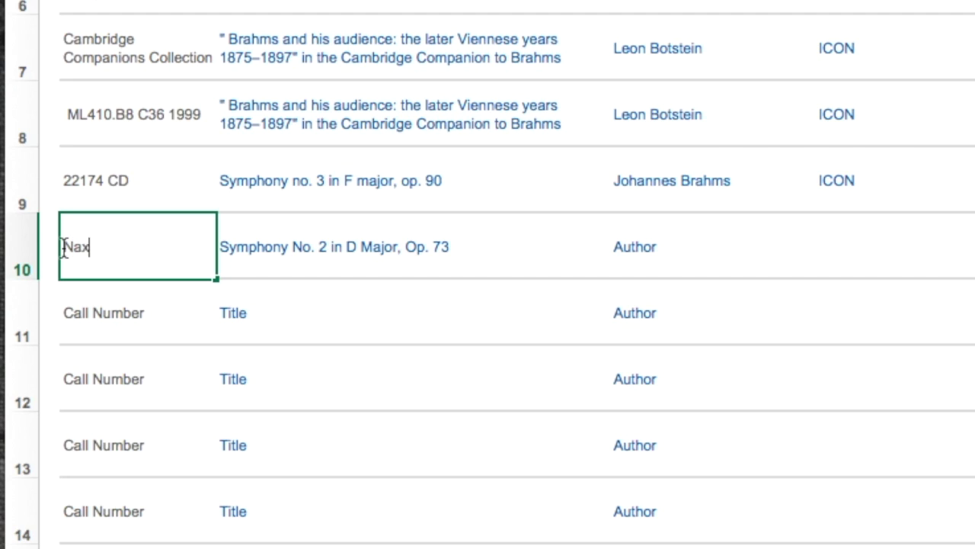
pyautogui.write('os Music Library')
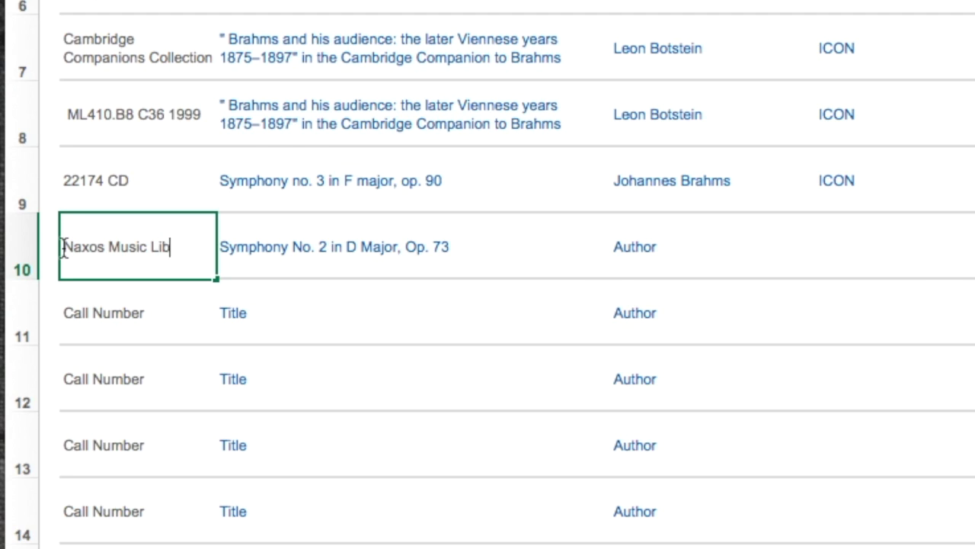
pyautogui.click(681, 256)
# Step: Copy Johannes Brahms from C9 into C10 and set D10 to ICON
pyautogui.click(700, 201)
pyautogui.hotkey('ctrl', 'c')
pyautogui.click(696, 251)
pyautogui.hotkey('ctrl', 'v')
pyautogui.click(861, 252)
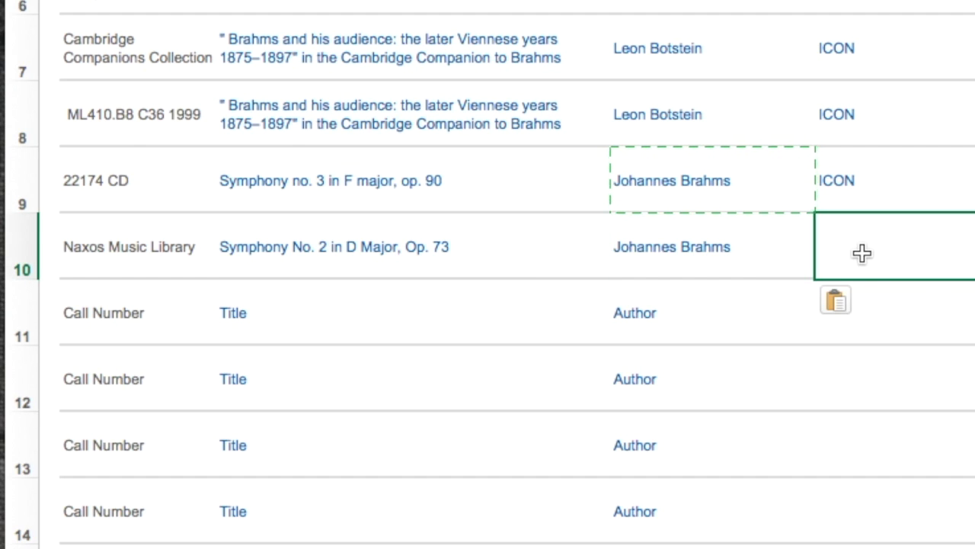
pyautogui.hotkey('alt', 'Down')
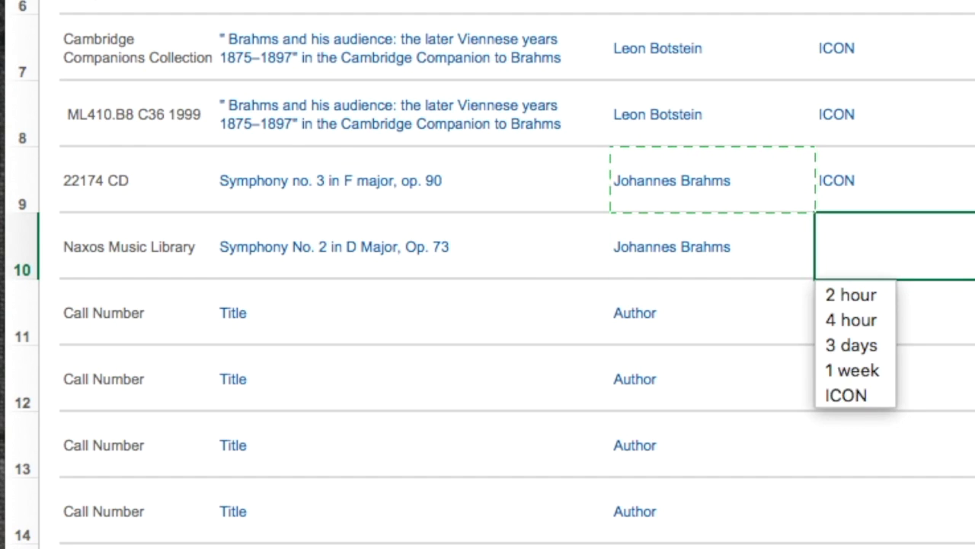
pyautogui.click(856, 400)
# Step: Copy the Symphony No. 2 static stream URL into the Naxos row's Link cell, matching the sheet's formatting
pyautogui.moveTo(3, 274)
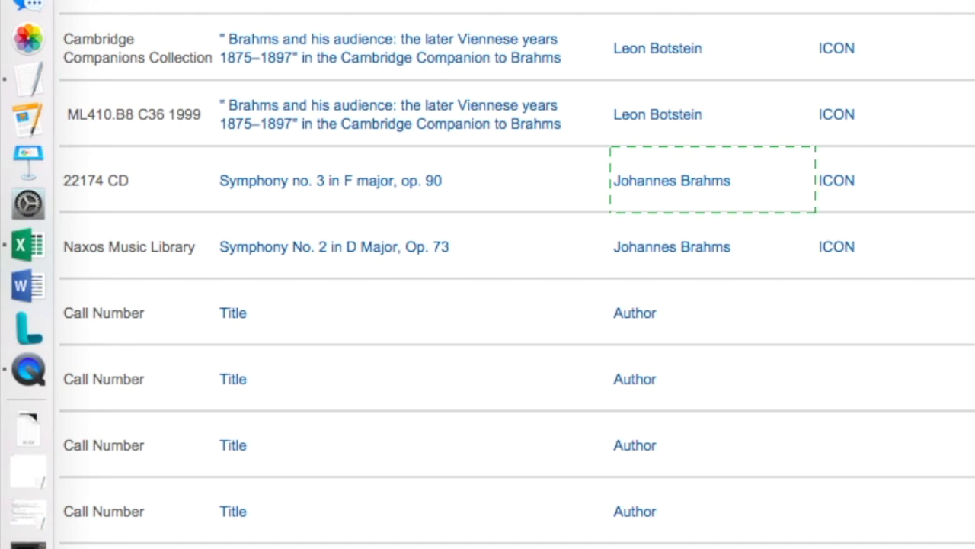
pyautogui.press('super+Tab')
pyautogui.click(156, 446)
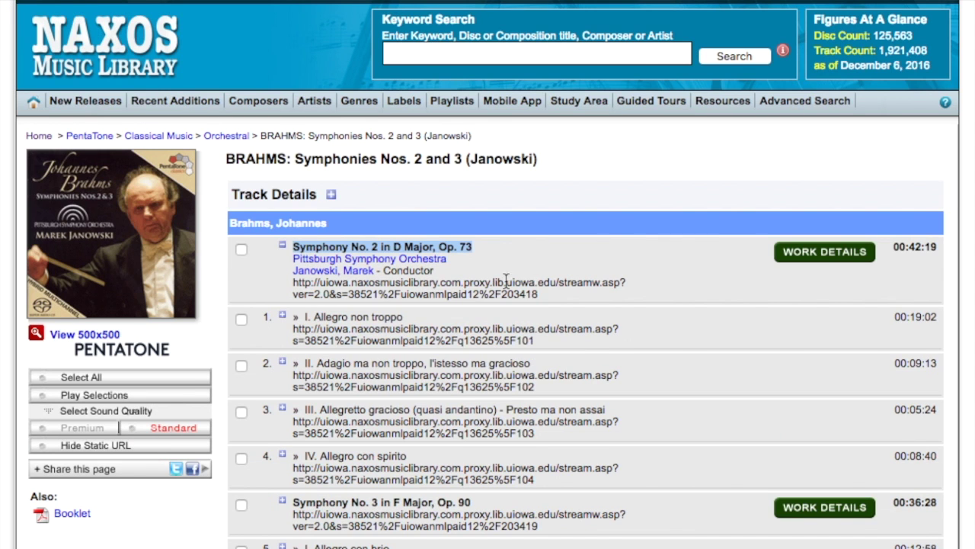
pyautogui.moveTo(538, 296); pyautogui.dragTo(295, 285)
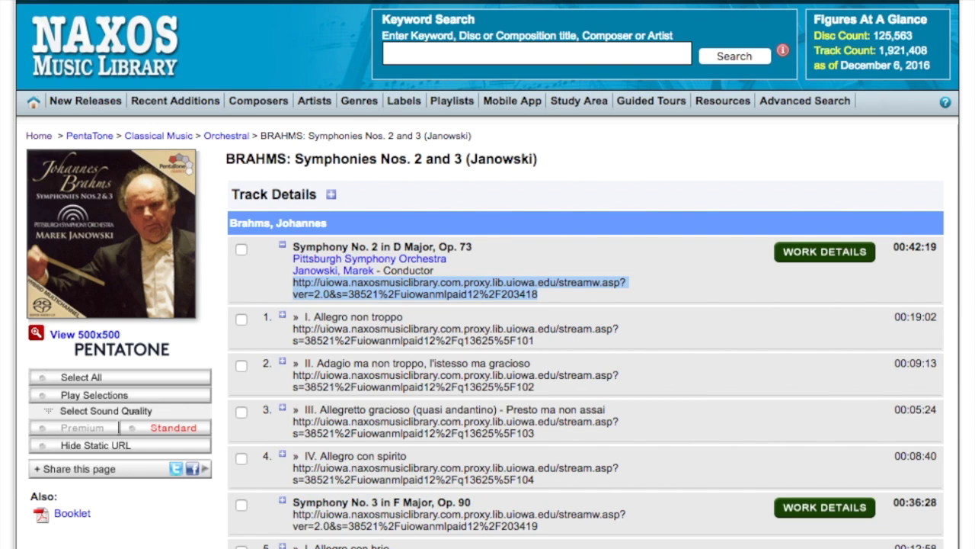
pyautogui.press('super+Tab')
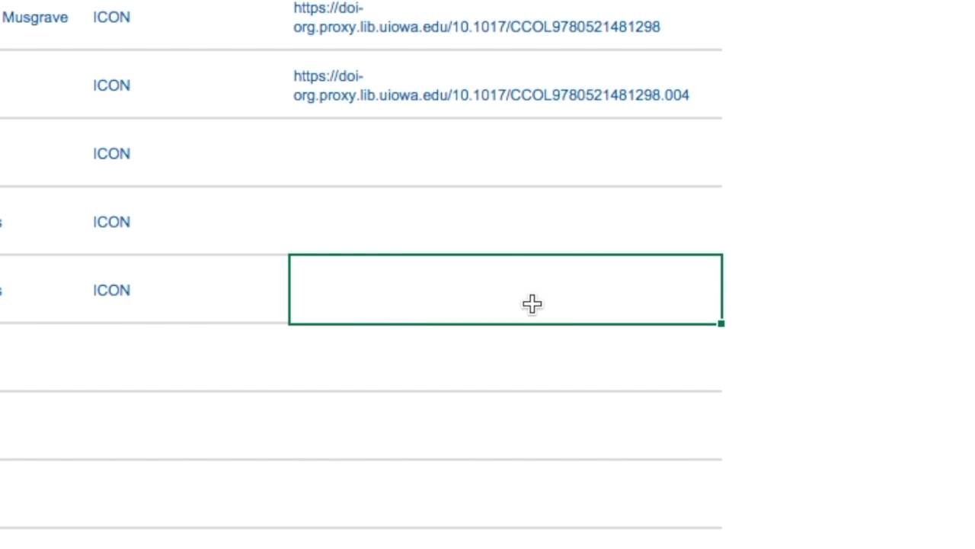
pyautogui.press('super+v')
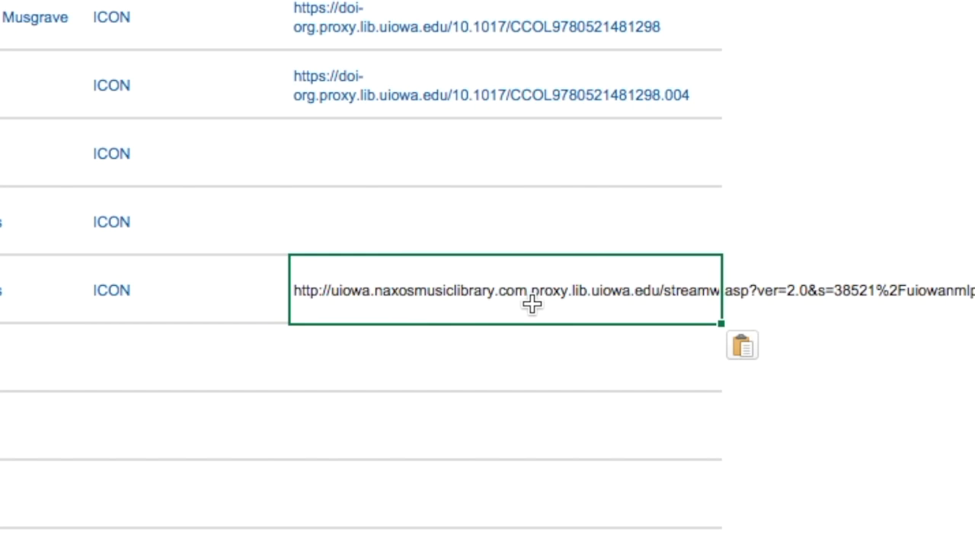
pyautogui.click(741, 339)
pyautogui.click(780, 398)
pyautogui.click(634, 385)
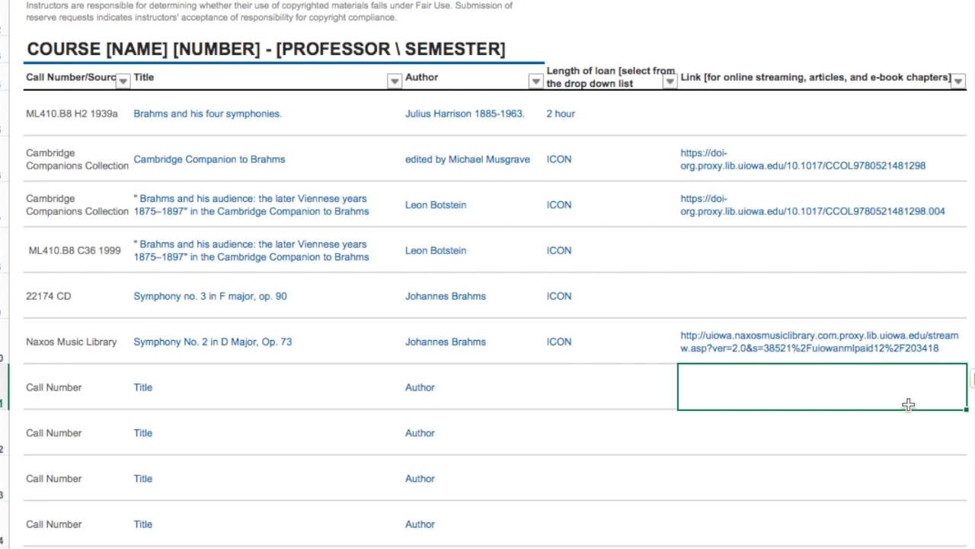
pyautogui.click(67, 294)
# Step: Paste the YouTube video link into the new row's Link cell and enter YouTube as the source
pyautogui.press('Down')
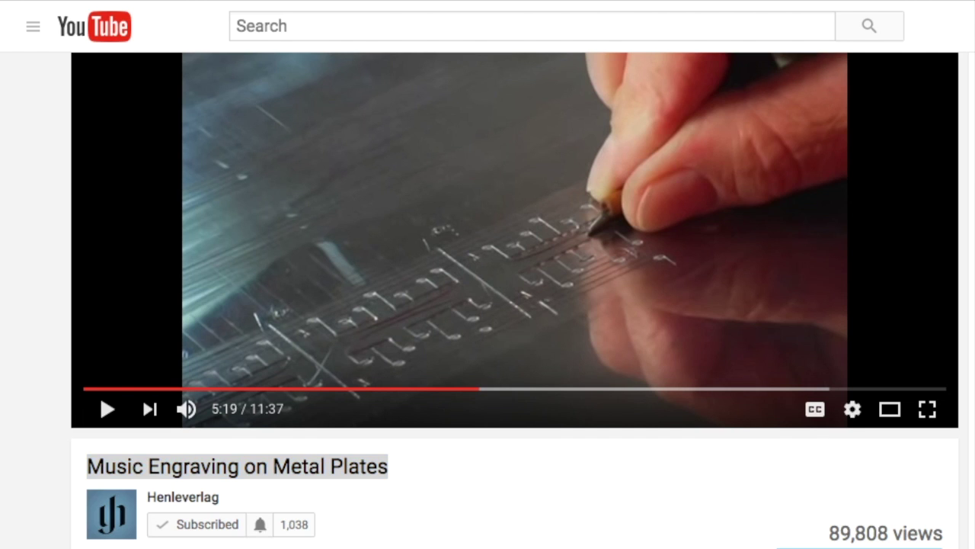
pyautogui.click(11, 492)
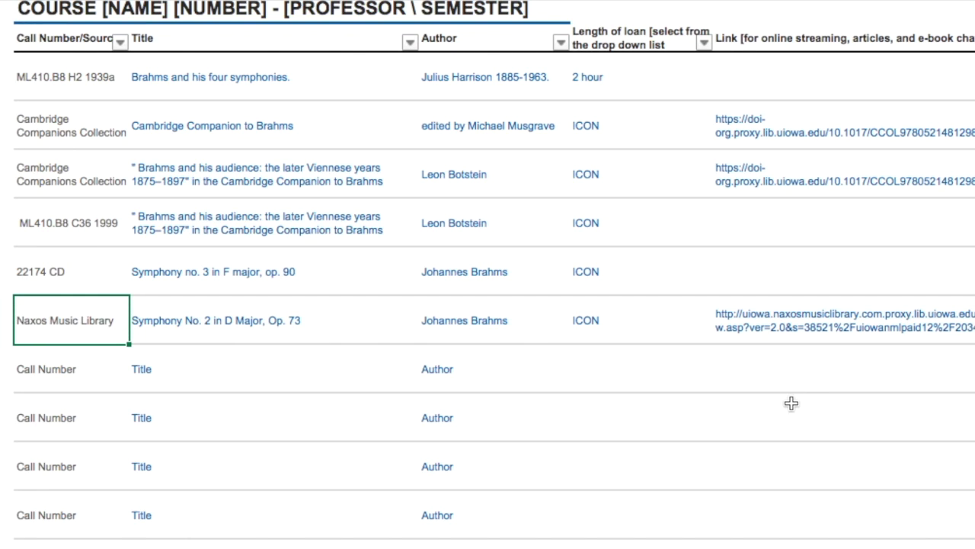
pyautogui.click(810, 366)
pyautogui.hotkey('ctrl', 'v')
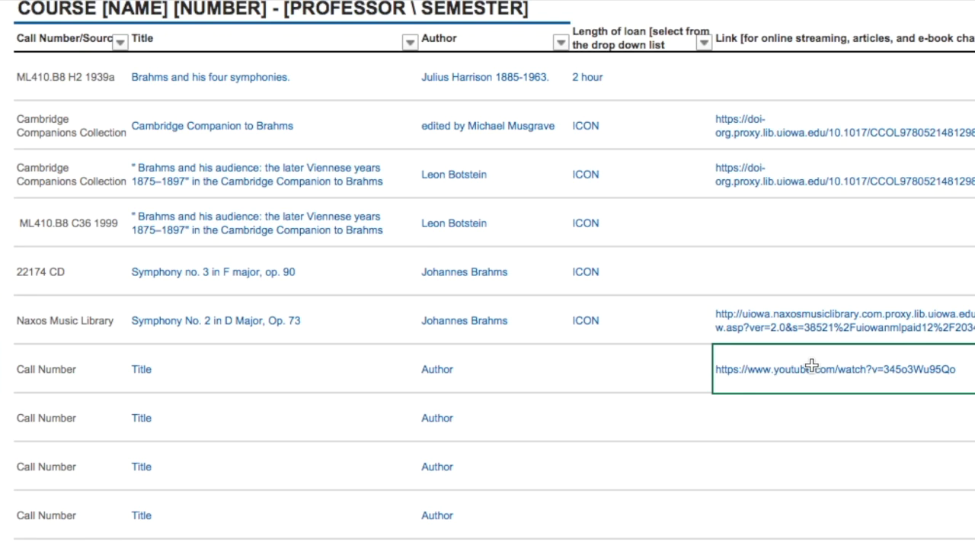
pyautogui.click(57, 357)
pyautogui.write('Youtube')
pyautogui.press('BackSpace')
pyautogui.press('BackSpace')
pyautogui.press('BackSpace')
pyautogui.press('BackSpace')
pyautogui.write('Tube')
pyautogui.click(209, 359)
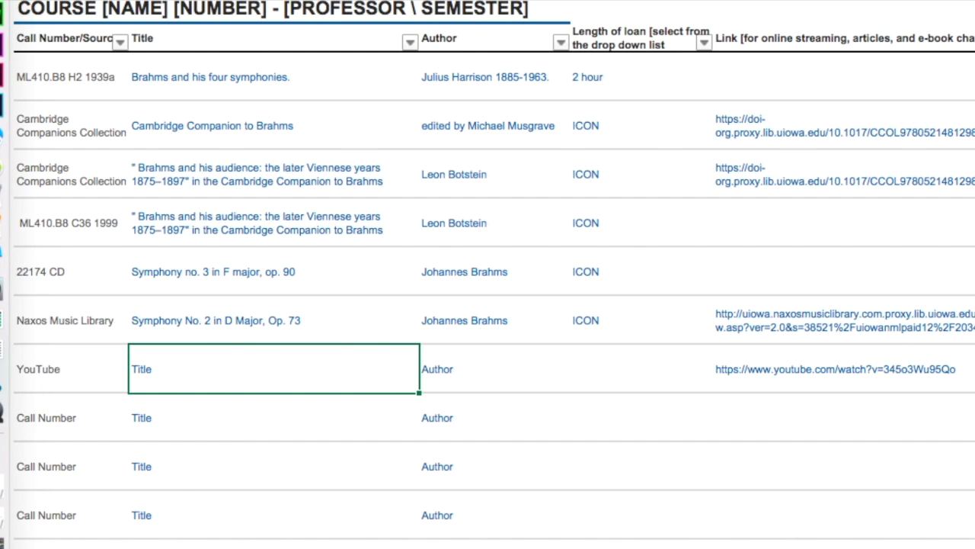
# Step: Copy the video title 'Music Engraving on Metal Plates' into the row's Title cell
pyautogui.click(6, 69)
pyautogui.click(389, 473)
pyautogui.moveTo(390, 473); pyautogui.dragTo(87, 463)
pyautogui.moveTo(9, 467)
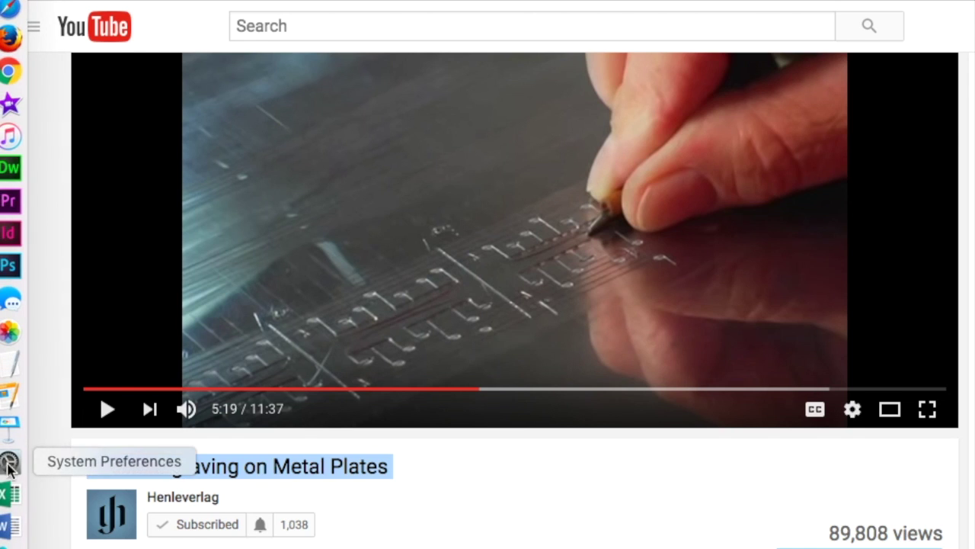
pyautogui.click(11, 496)
pyautogui.hotkey('ctrl', 'v')
# Step: Enter Henle as author and set the YouTube row's loan length to ICON
pyautogui.click(568, 387)
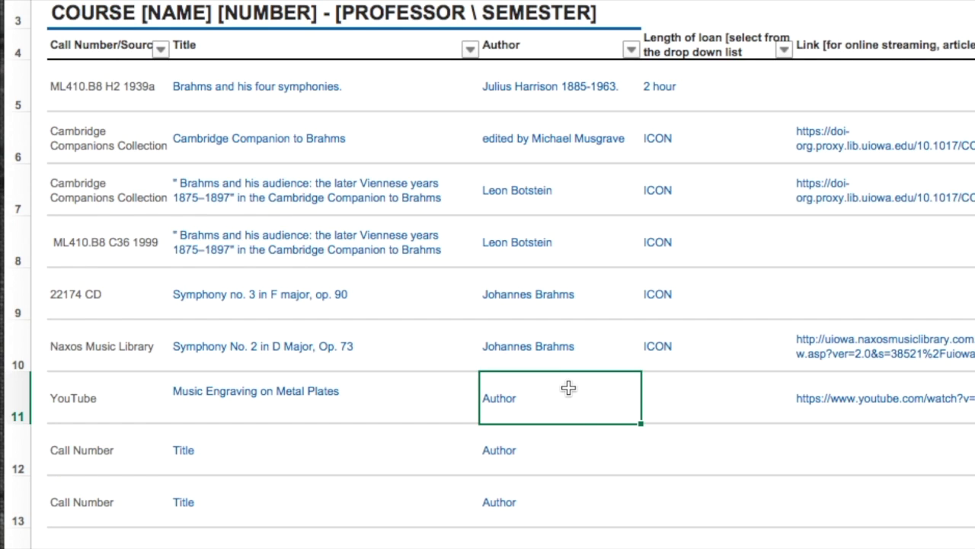
pyautogui.write('Henle')
pyautogui.click(316, 397)
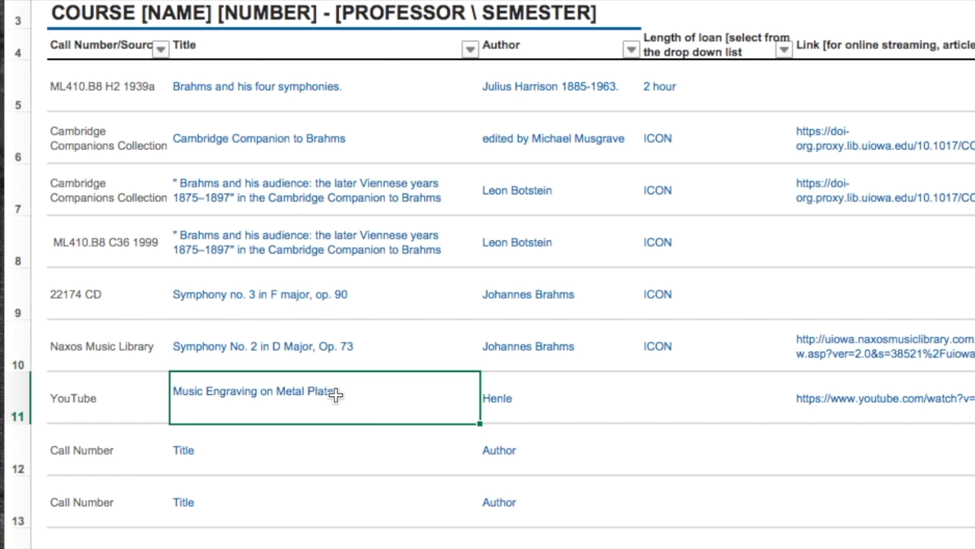
pyautogui.press('Escape')
pyautogui.click(753, 403)
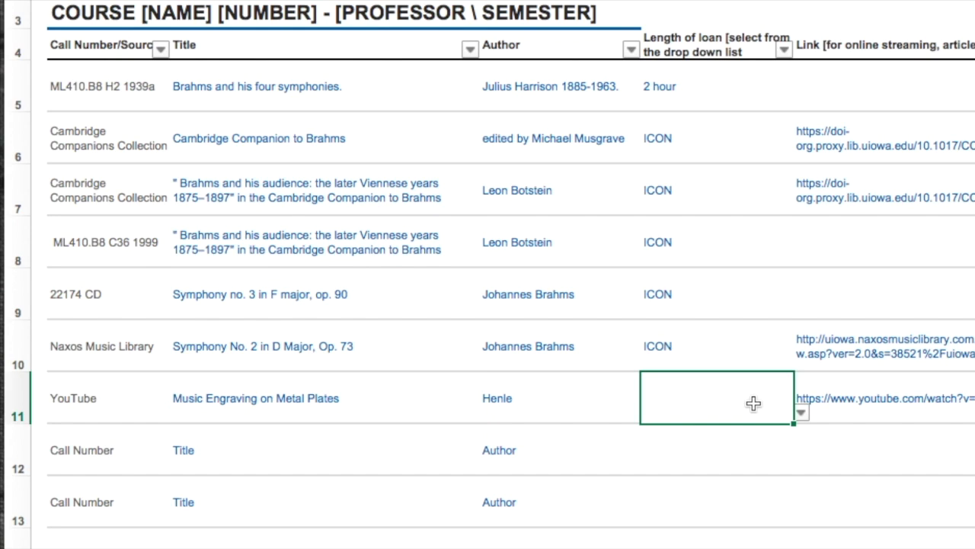
pyautogui.click(802, 414)
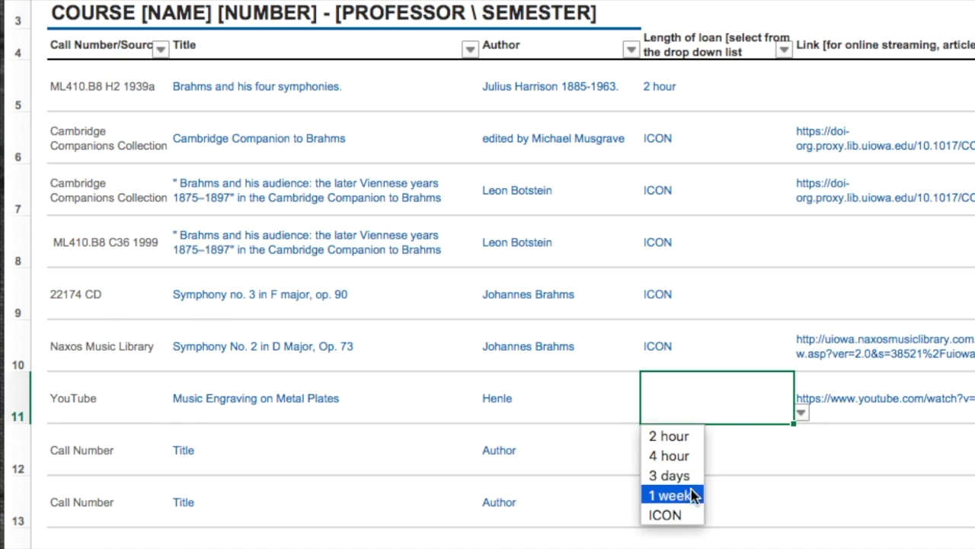
pyautogui.click(688, 515)
pyautogui.click(899, 451)
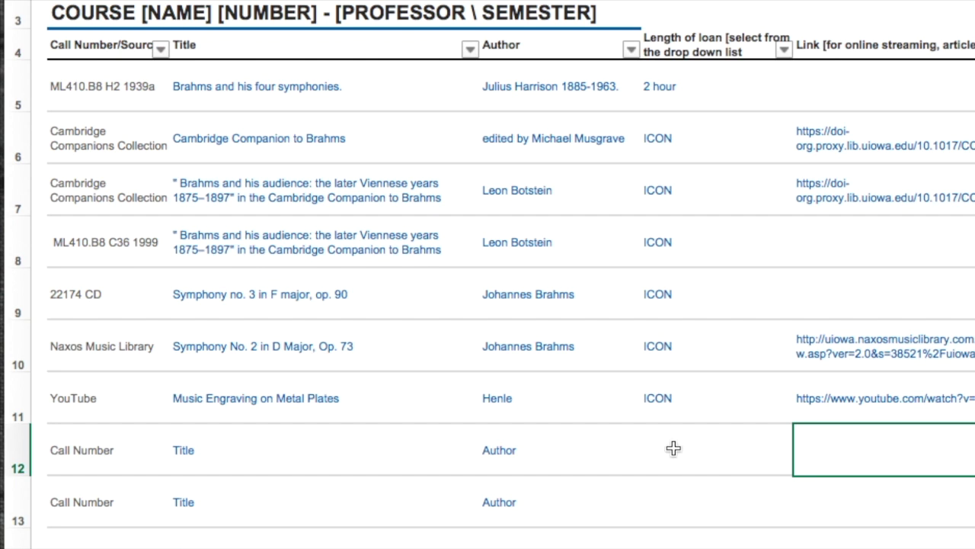
# Step: Copy the Call Number placeholder from A100 into A101
pyautogui.scroll(-20, 674, 448)
pyautogui.scroll(-20, 663, 447)
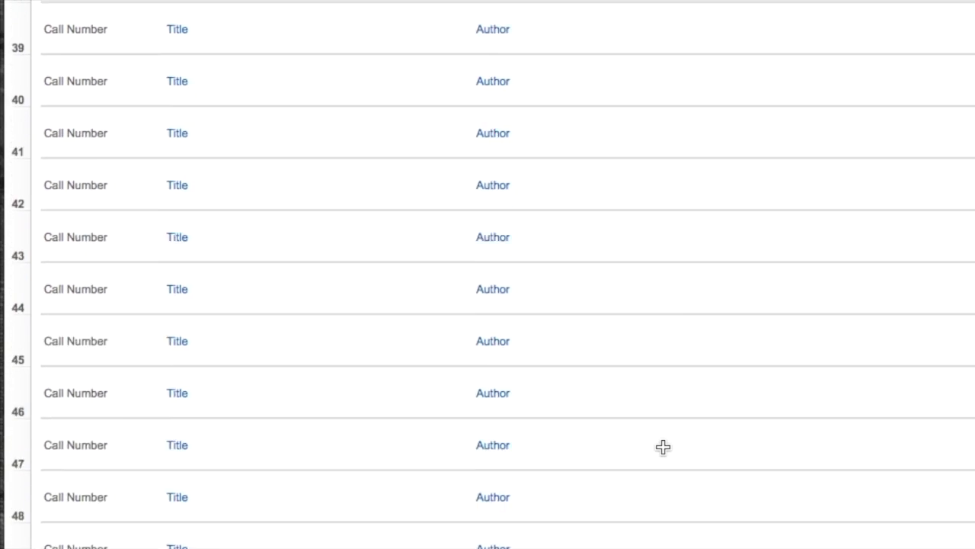
pyautogui.scroll(-20, 662, 448)
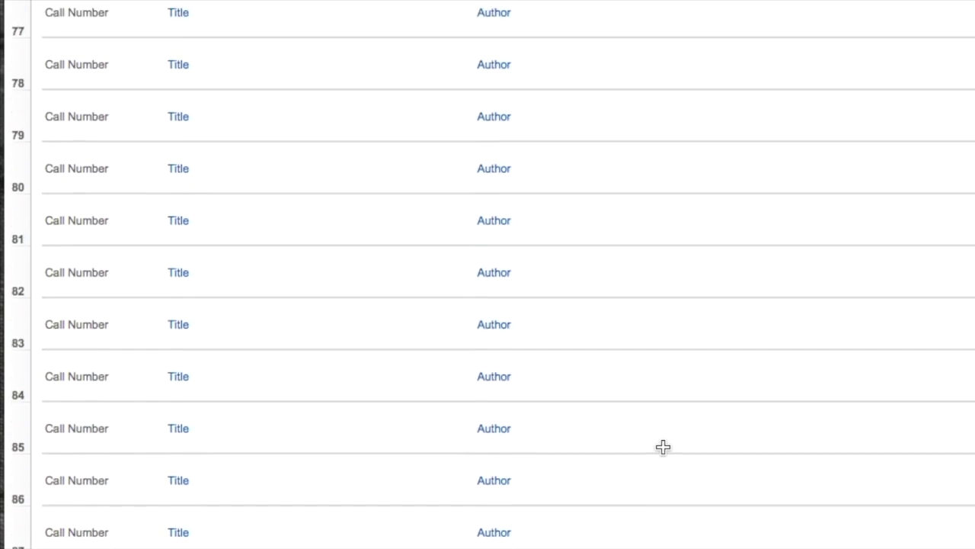
pyautogui.click(77, 152)
pyautogui.hotkey('ctrl', 'c')
pyautogui.click(79, 192)
pyautogui.hotkey('ctrl', 'v')
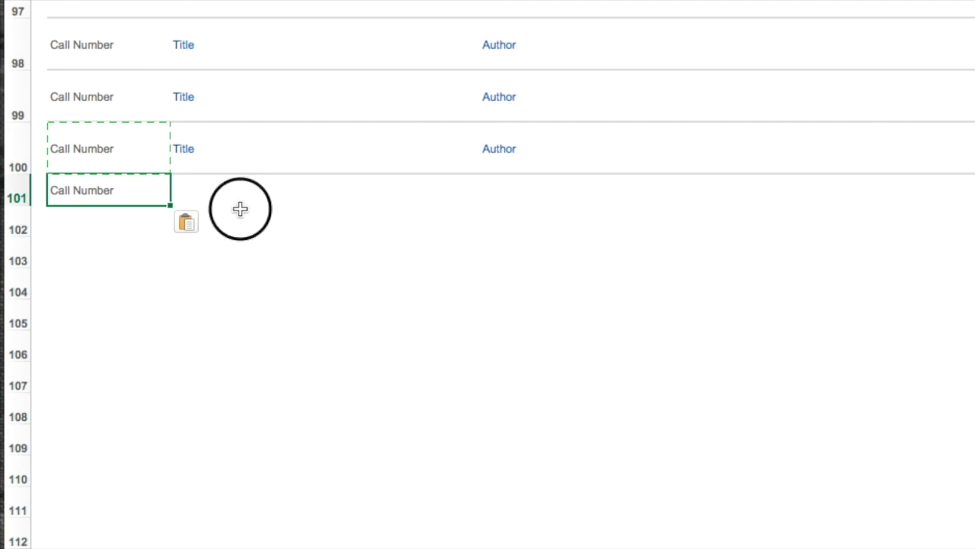
# Step: Fill the Title placeholder in B100 down through B102
pyautogui.click(240, 208)
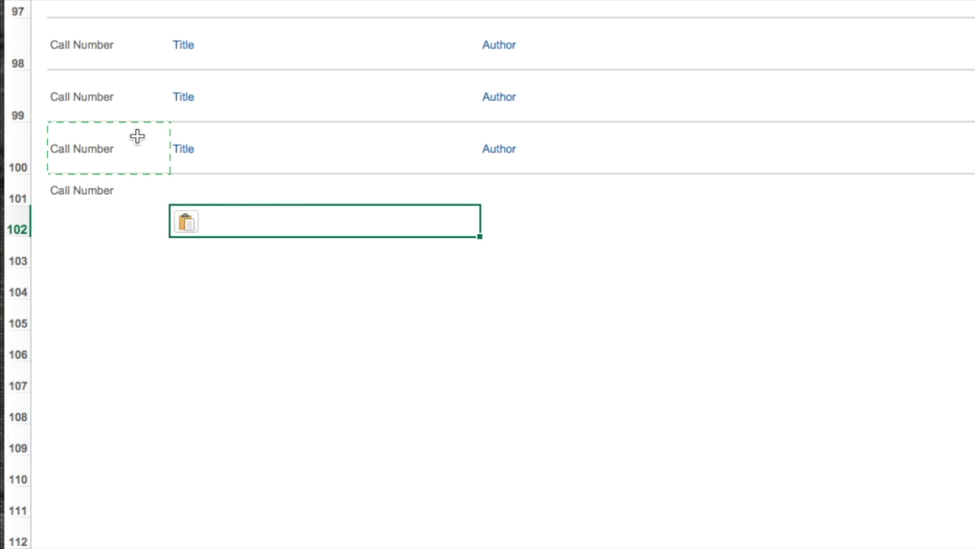
pyautogui.click(246, 146)
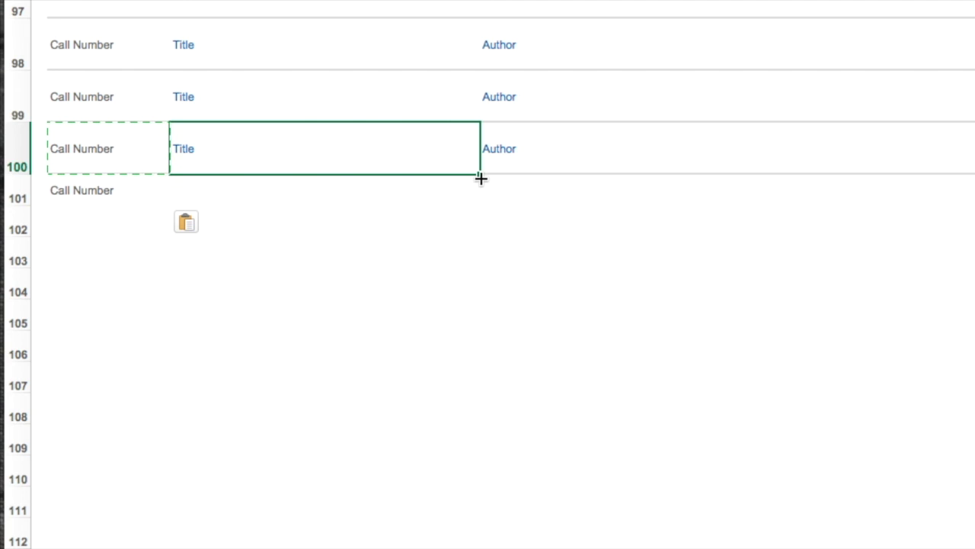
pyautogui.moveTo(481, 177); pyautogui.dragTo(477, 235)
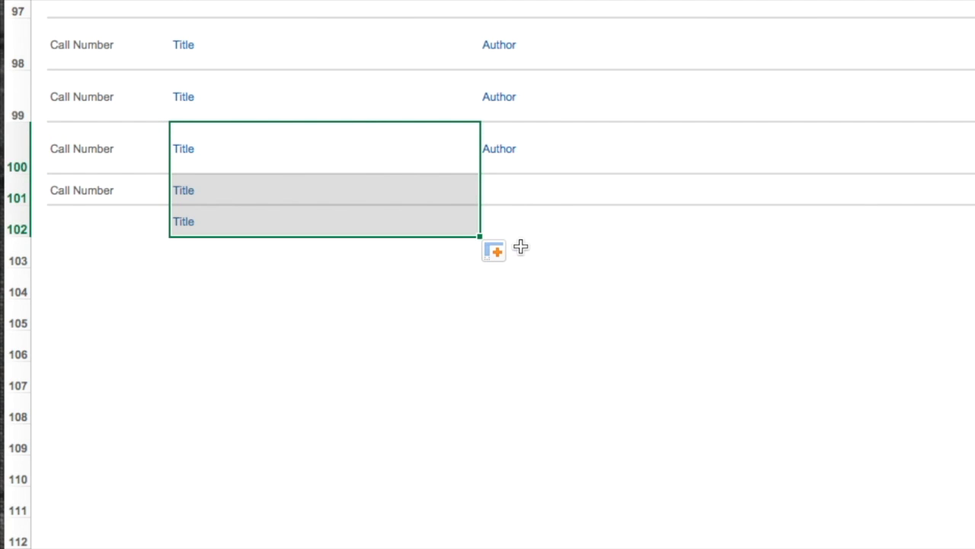
pyautogui.scroll(20, 520, 245)
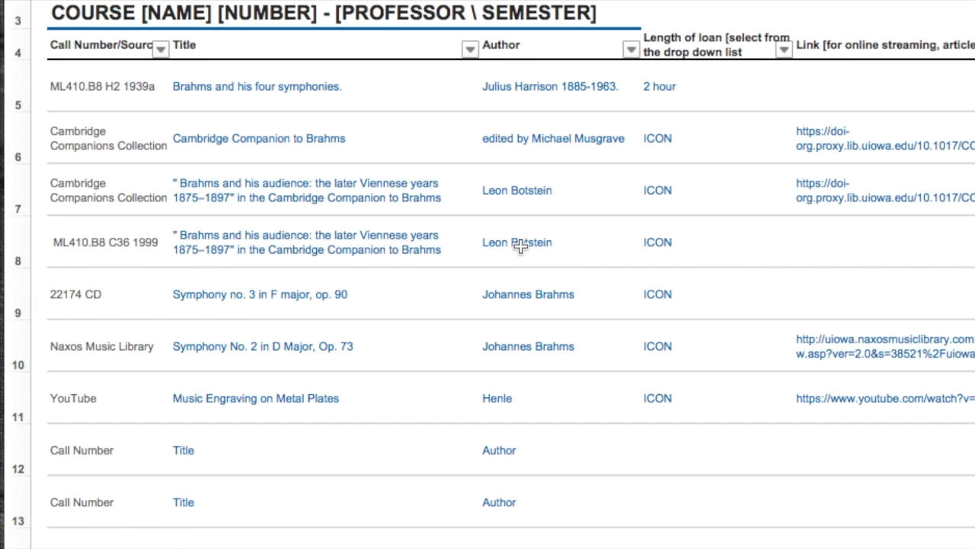
# Step: Give the YouTube entry row B11:F11 a yellow fill
pyautogui.click(125, 256)
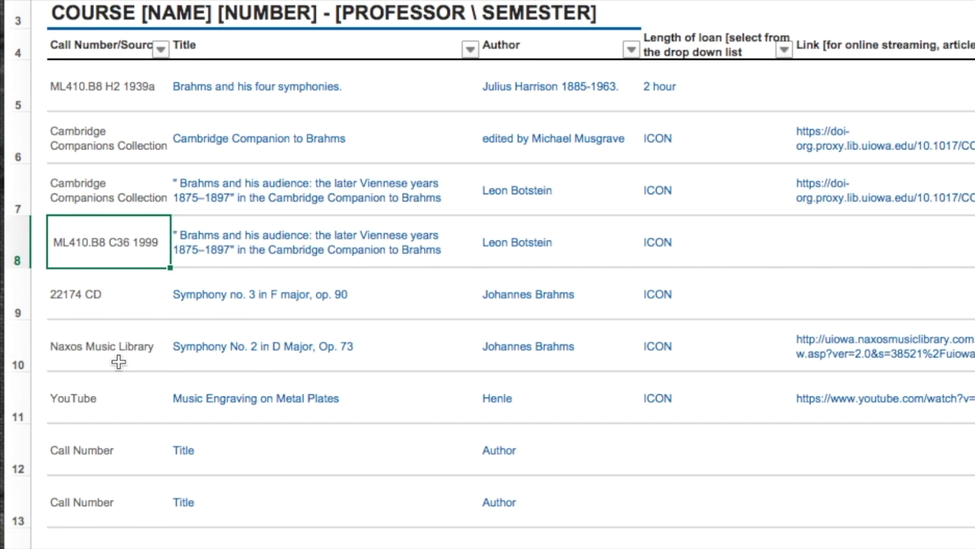
pyautogui.click(103, 397)
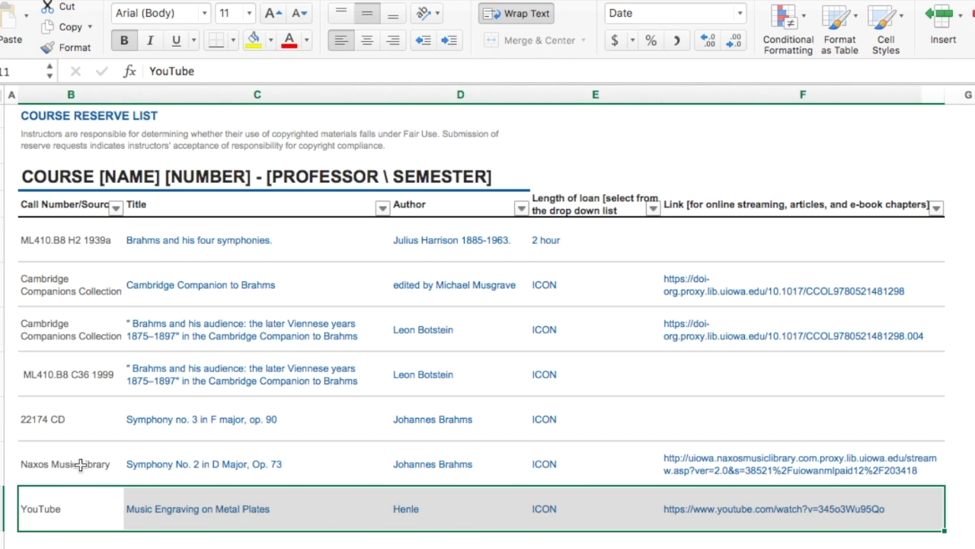
pyautogui.click(254, 40)
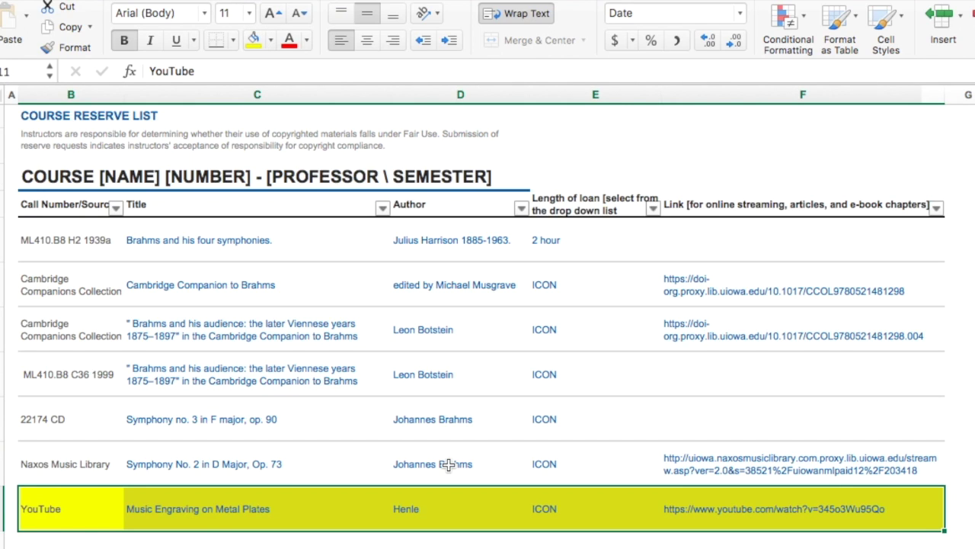
pyautogui.click(447, 464)
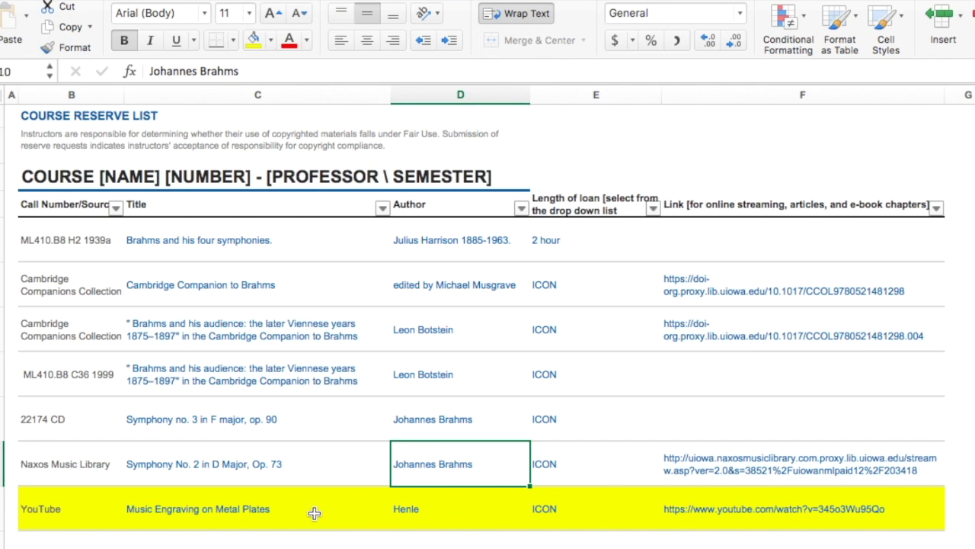
pyautogui.press('Down')
pyautogui.press('Left')
pyautogui.press('Left')
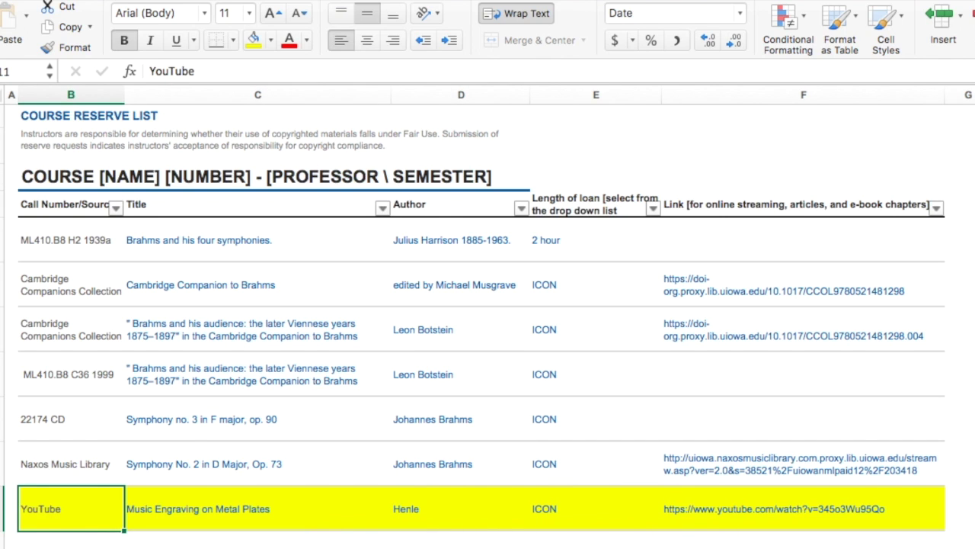
pyautogui.click(3, 96)
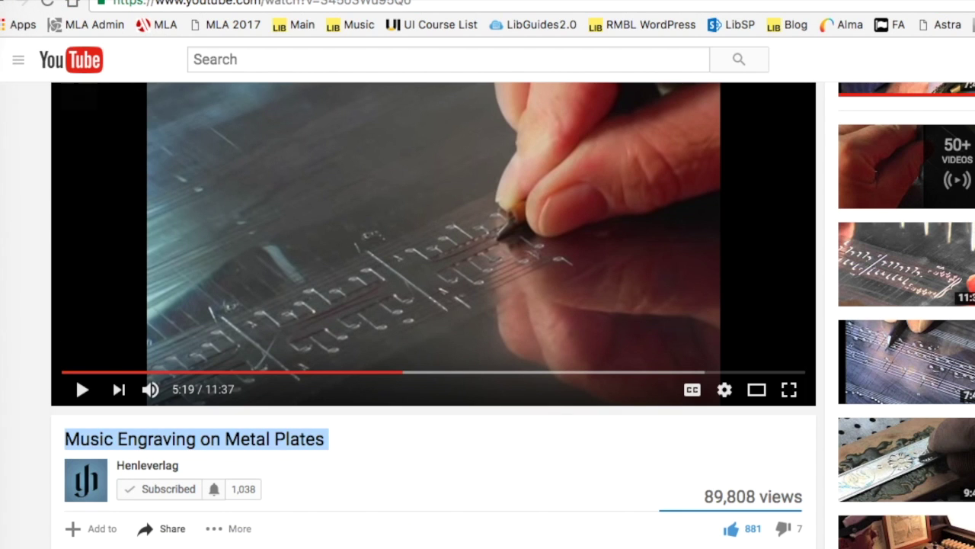
# Step: Bring up the Rita Benton Music Library's Course Reserves for Instructors tab in Chrome
pyautogui.hotkey('ctrl', 'Tab')
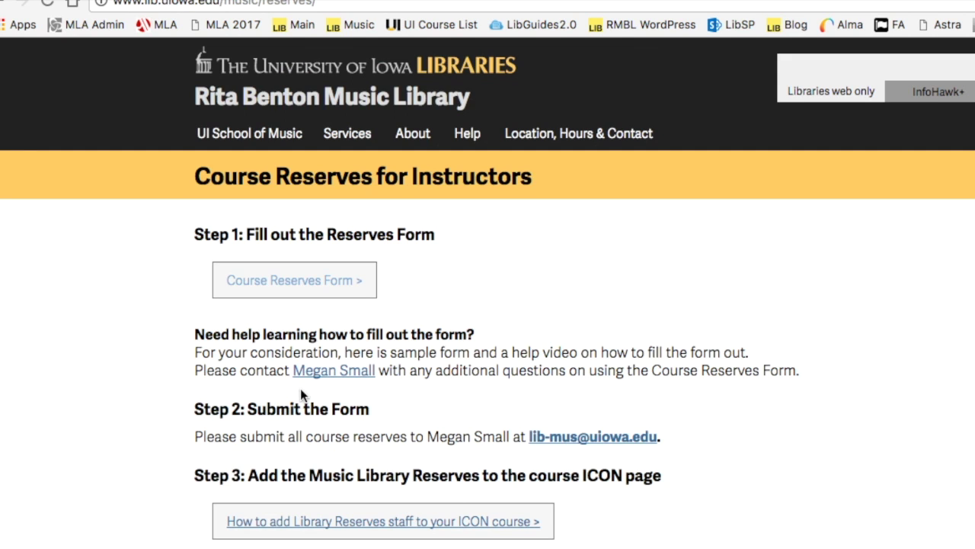